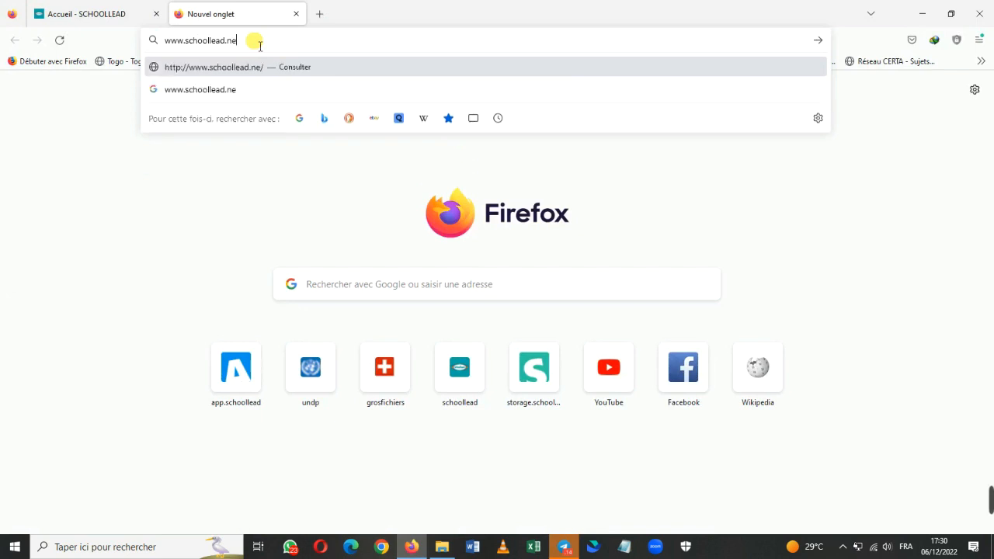
key(Return)
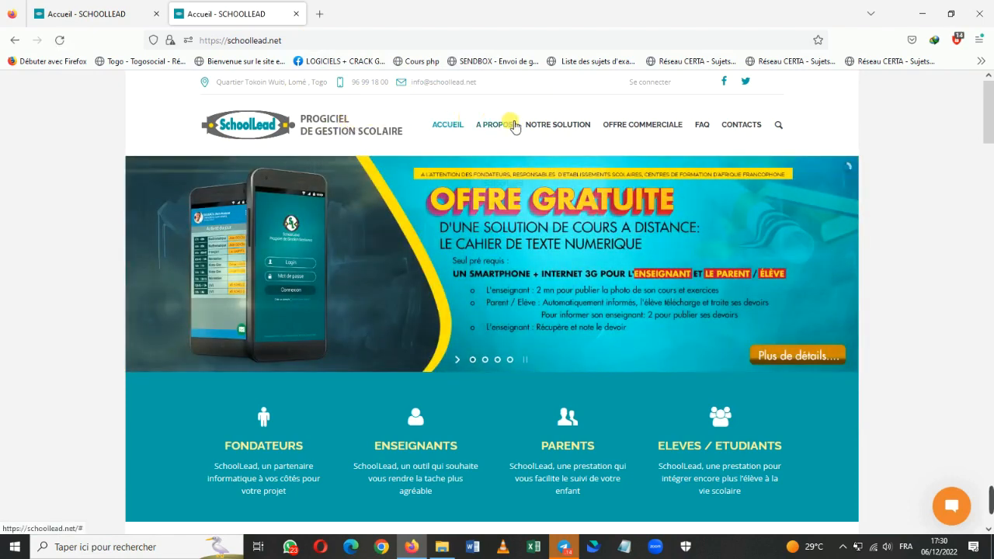
Open the Souscription Ecole form from the OFFRE COMMERCIALE menu
mouse_move(626, 126)
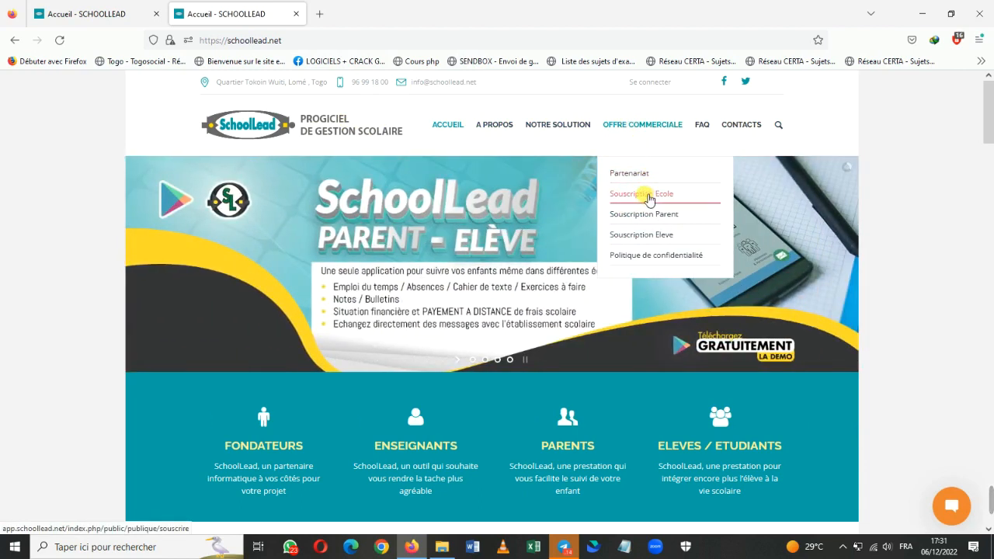
click(648, 196)
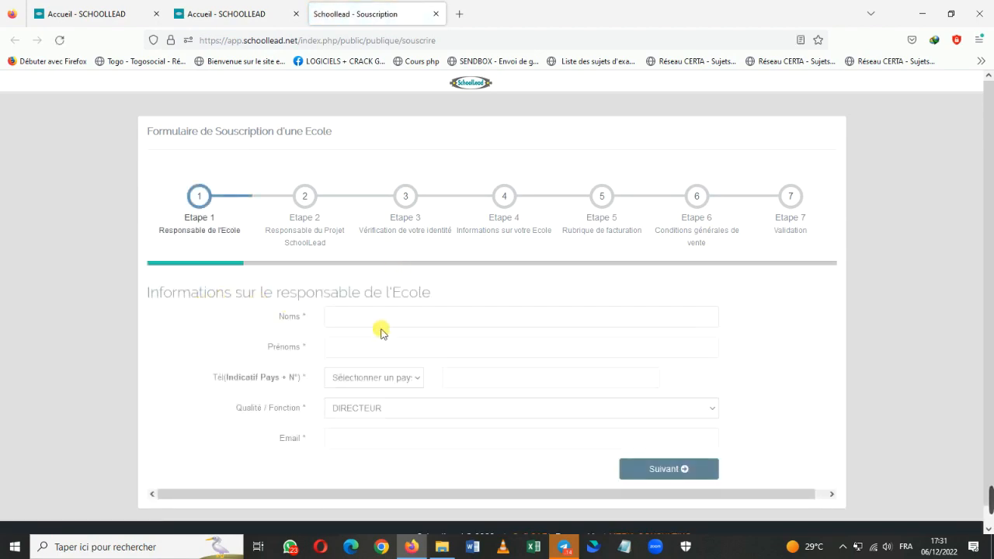
click(397, 319)
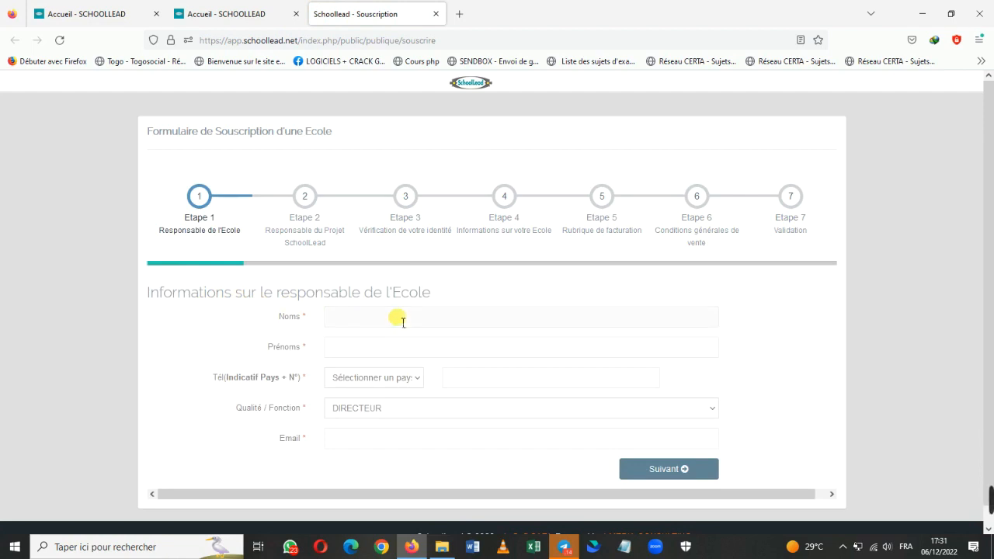
Enter the school head's surname and first name, correcting a mistyped first name
click(377, 353)
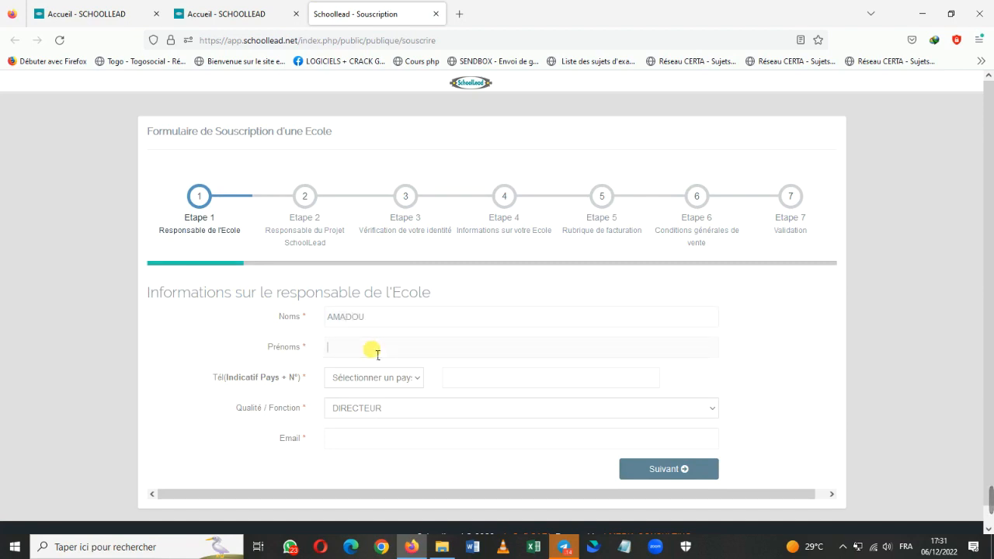
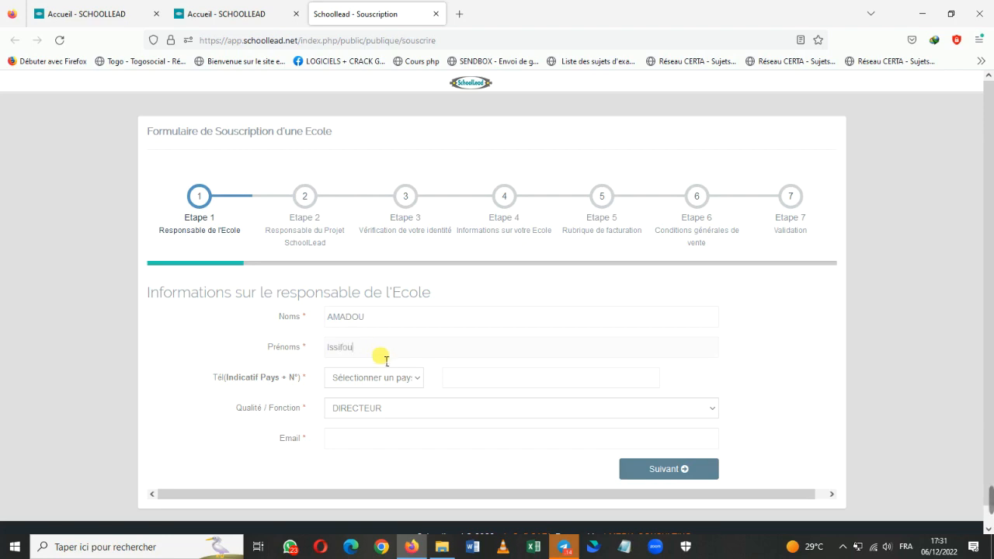
Set the phone country to (229) Bénin and fill the head's number from a saved suggestion
click(401, 378)
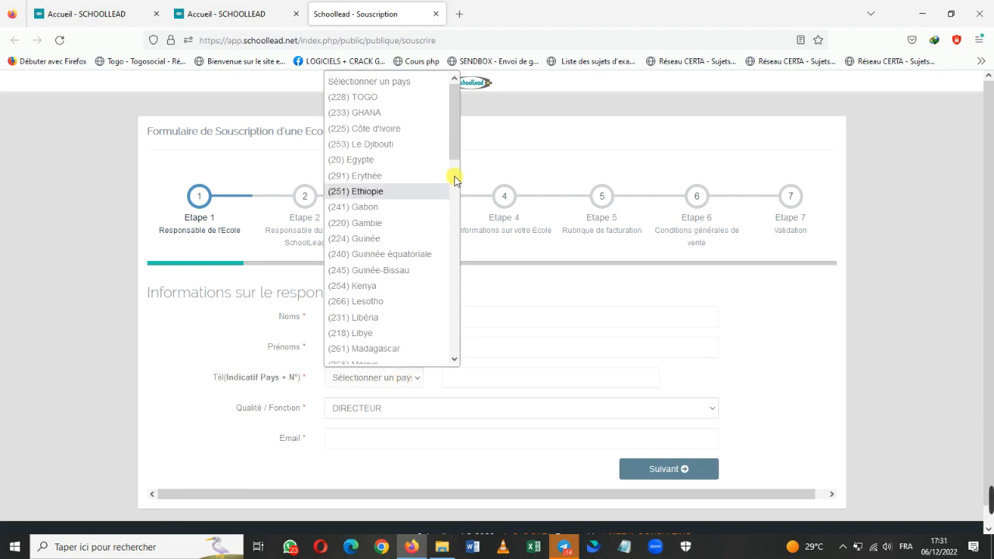
drag(457, 147, 452, 246)
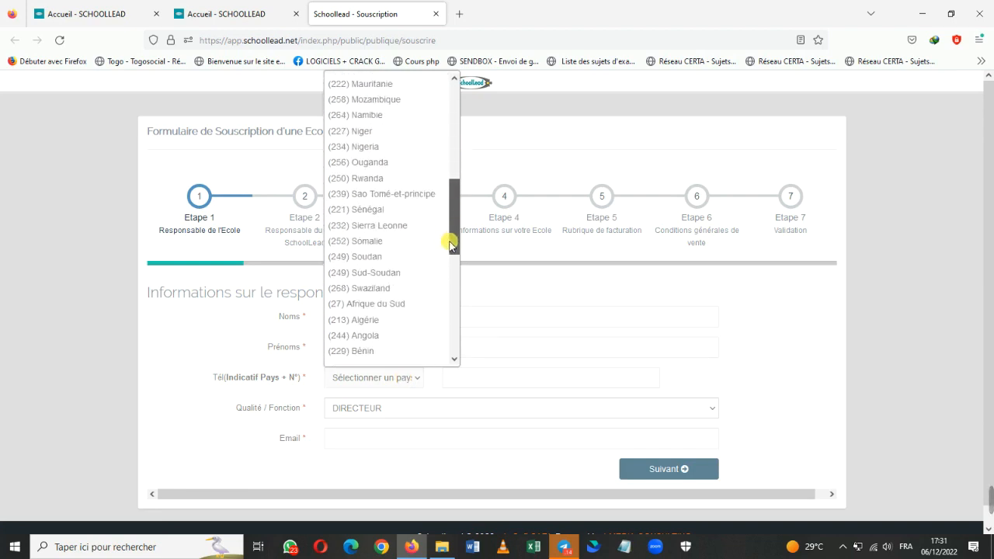
click(358, 350)
click(463, 381)
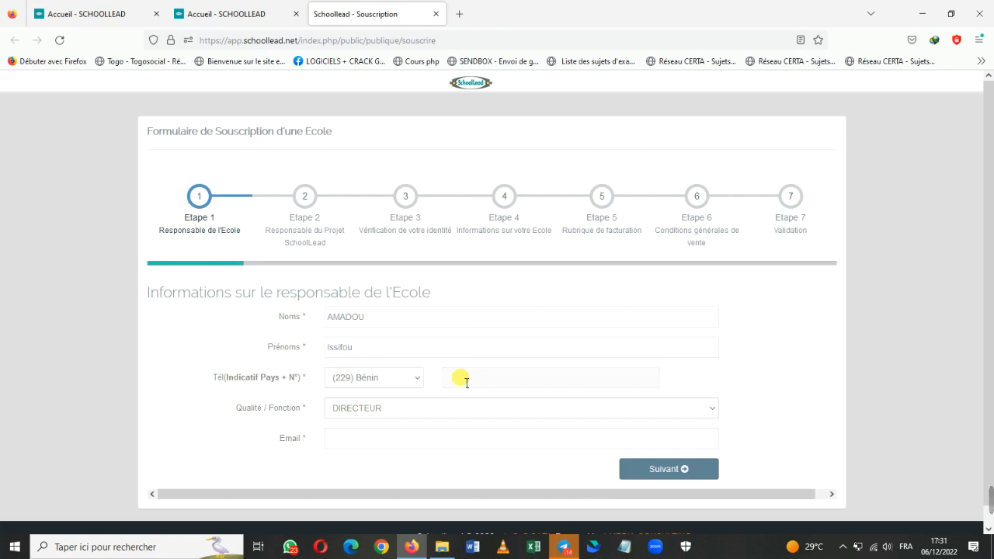
text(2)
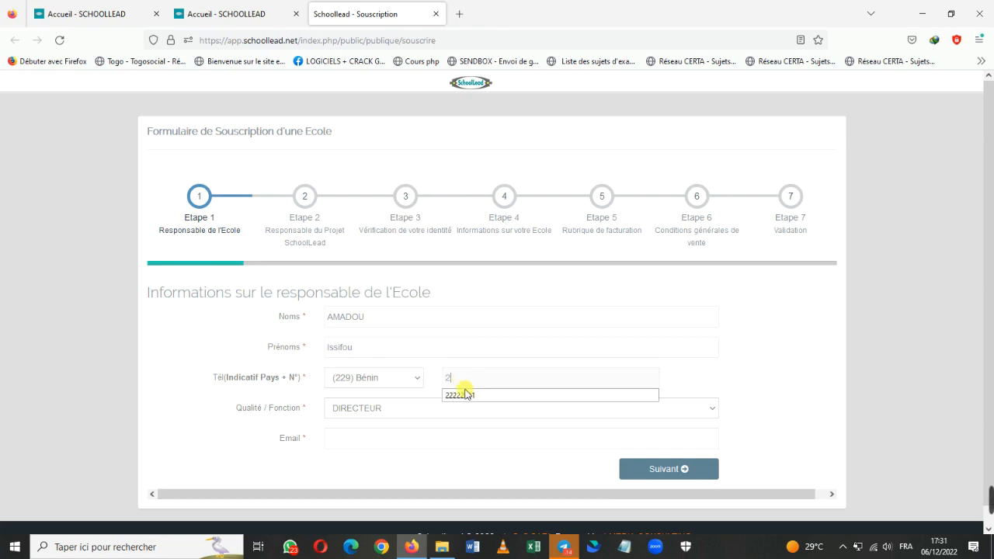
click(466, 395)
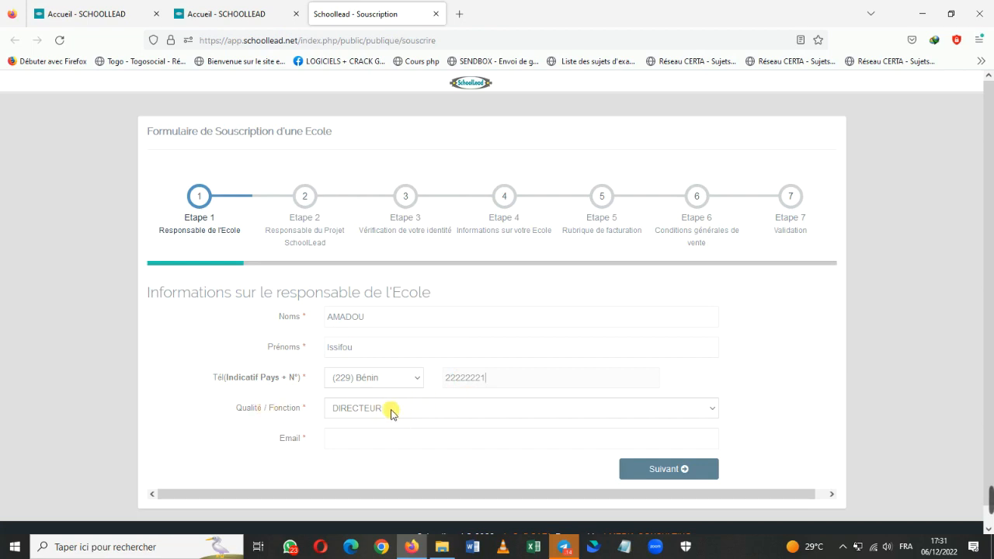
Fill the head's e-mail address from autocomplete and continue to step 2
click(385, 440)
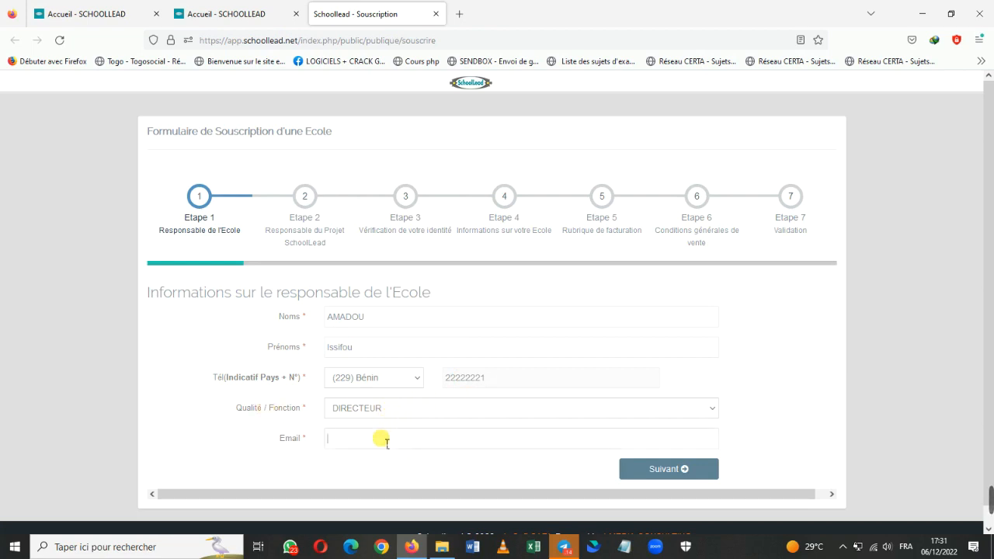
text(as)
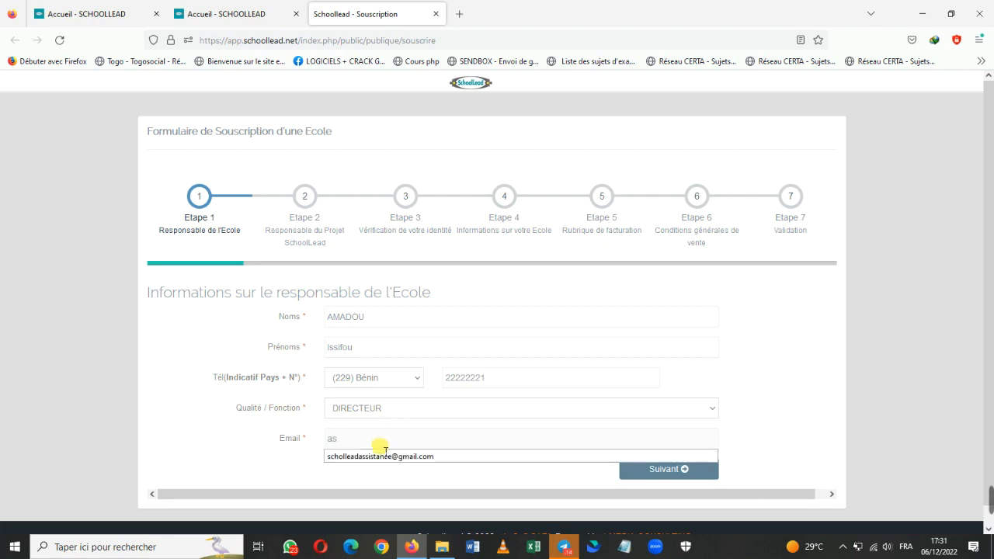
click(412, 458)
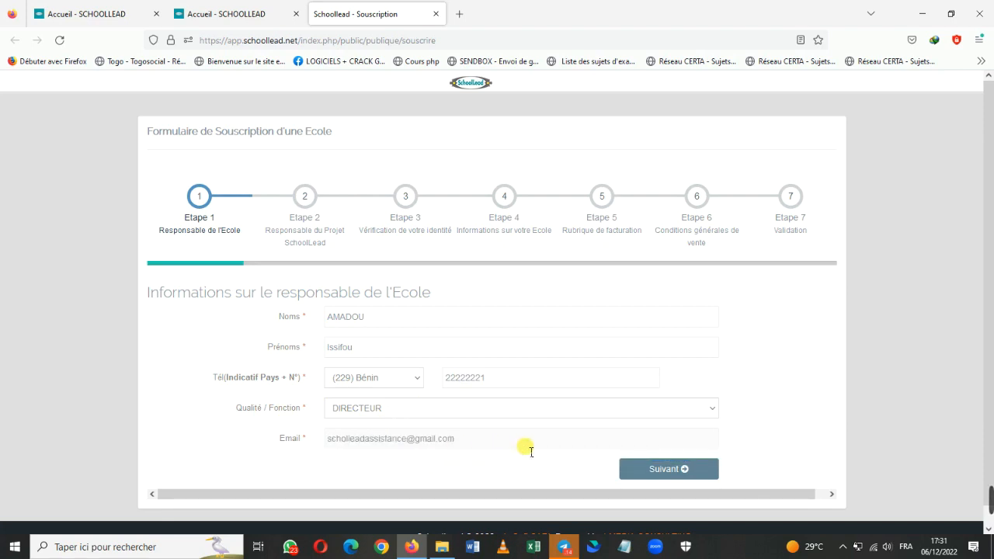
click(645, 469)
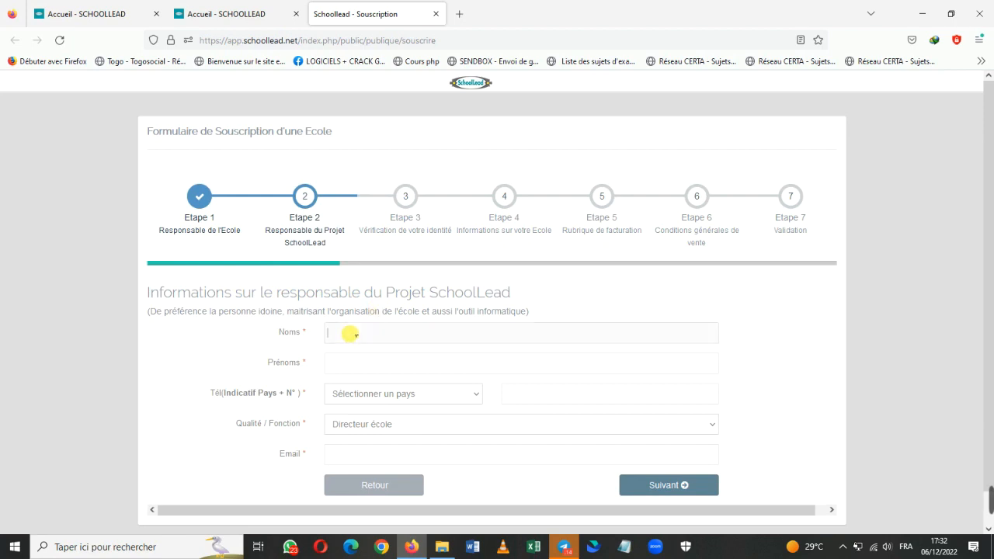
Enter the project manager's surname and first name and set the phone country to (229) Bénin
click(352, 367)
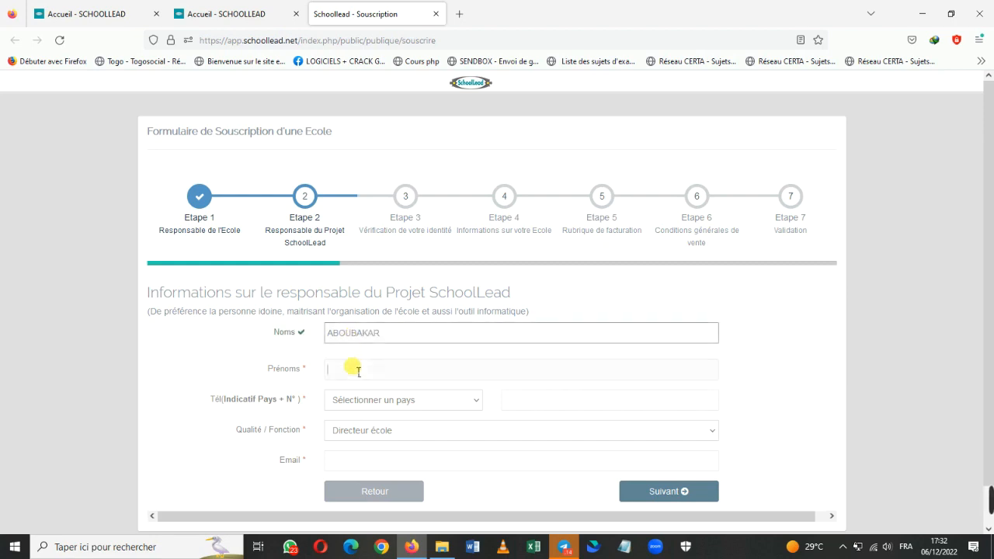
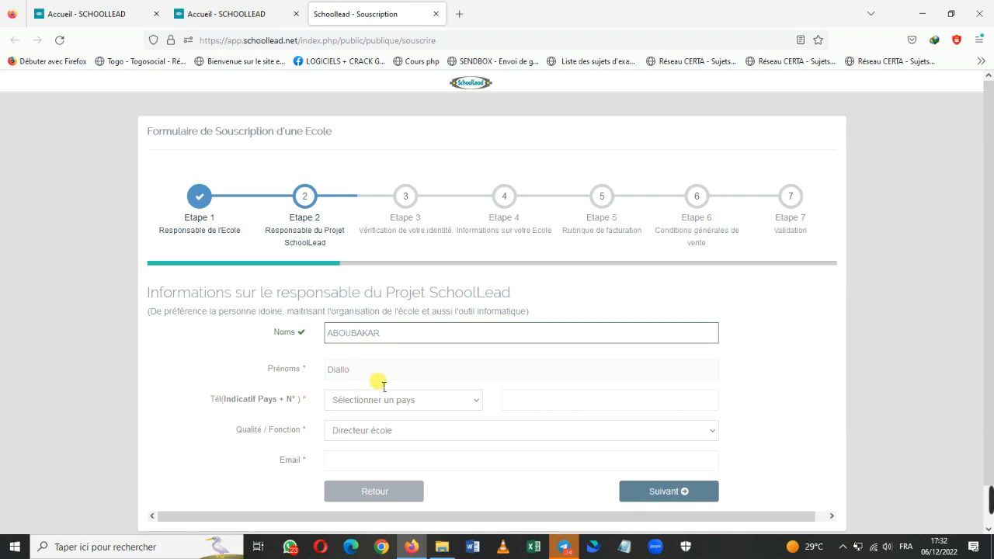
click(471, 400)
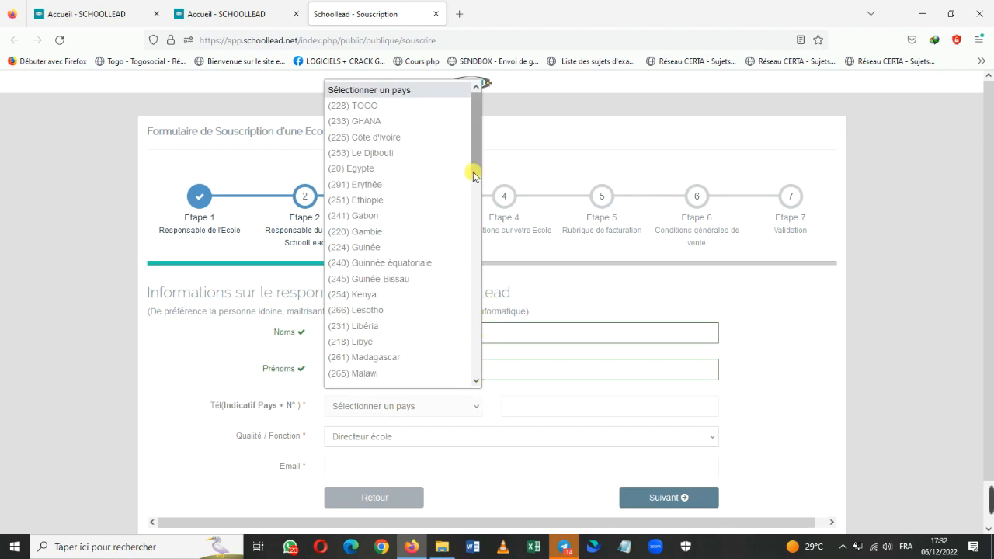
drag(474, 164, 477, 283)
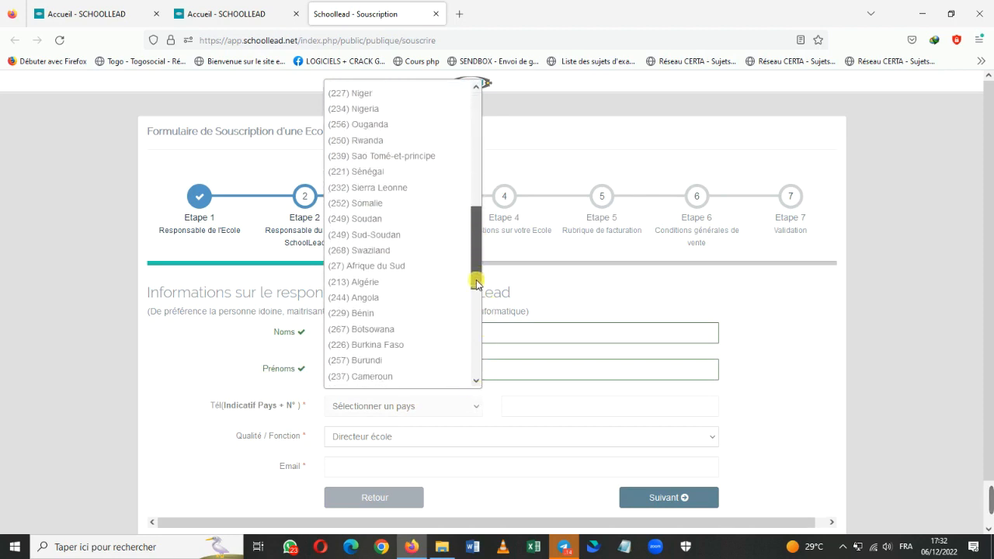
click(376, 315)
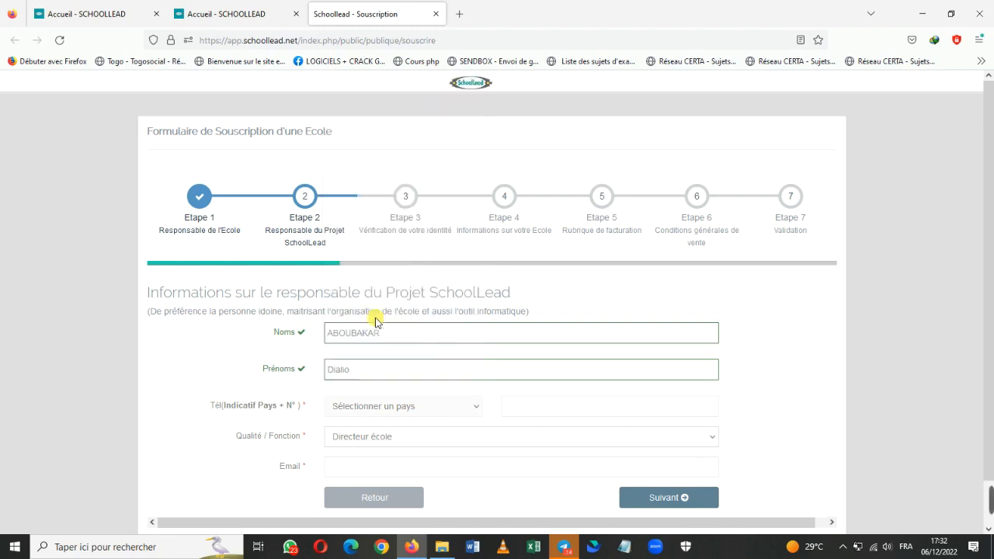
Set the project manager's role to Informaticien and fill the e-mail from autocomplete
click(402, 440)
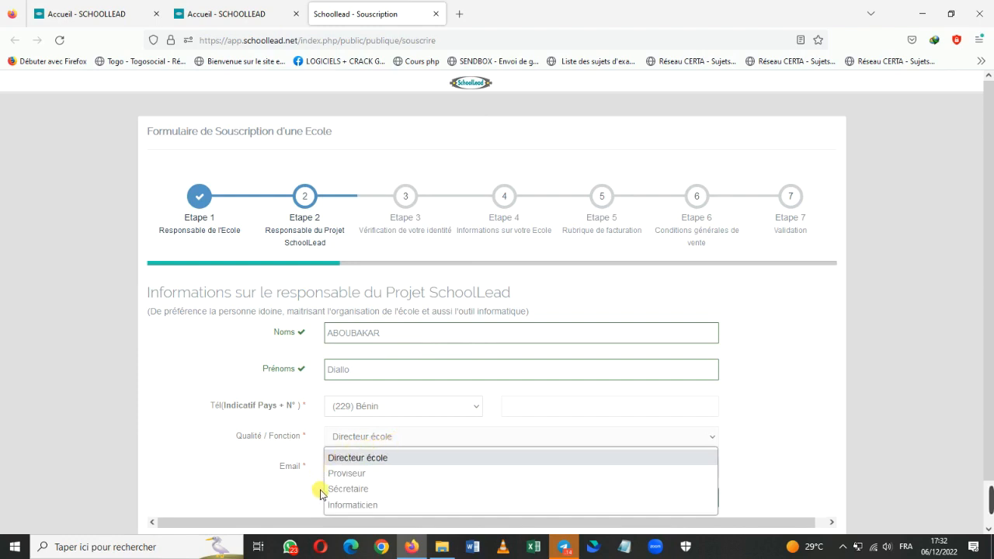
click(346, 506)
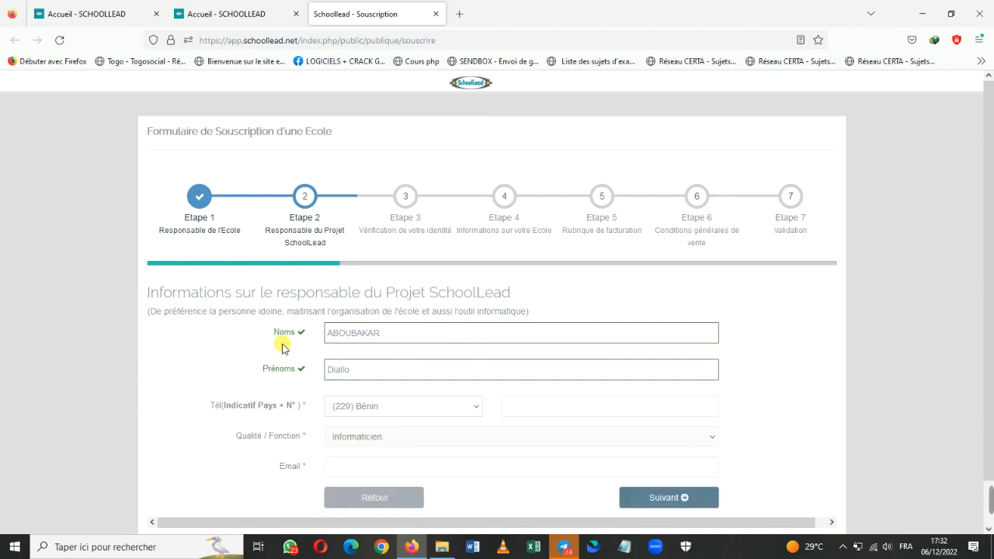
click(357, 466)
text(as)
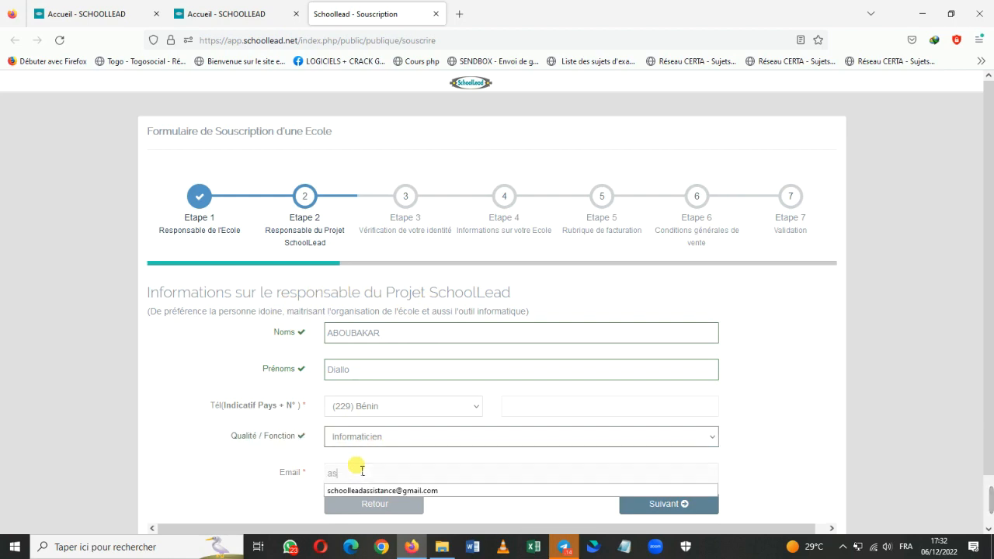
click(450, 491)
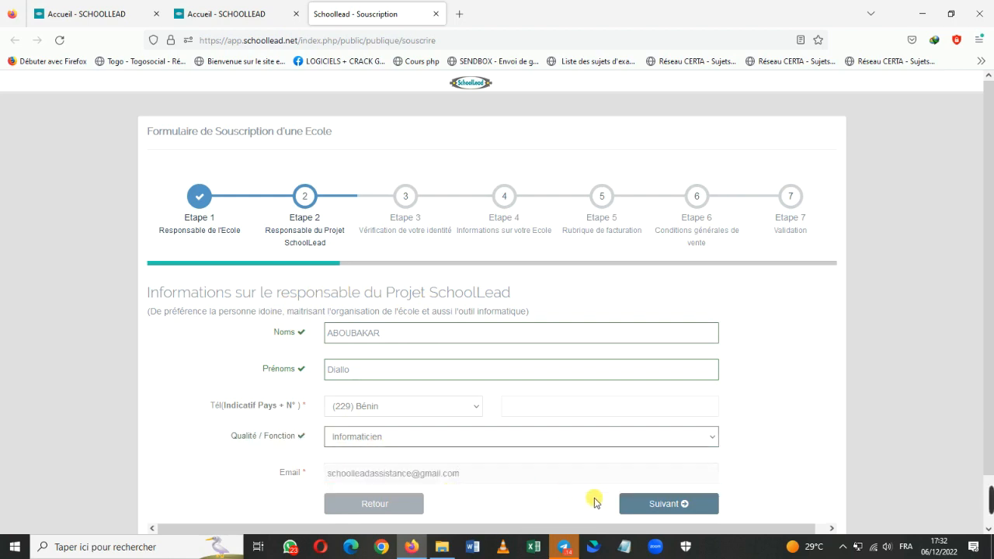
Enter the missing phone number, correcting its last digit, and advance to identity verification
click(641, 505)
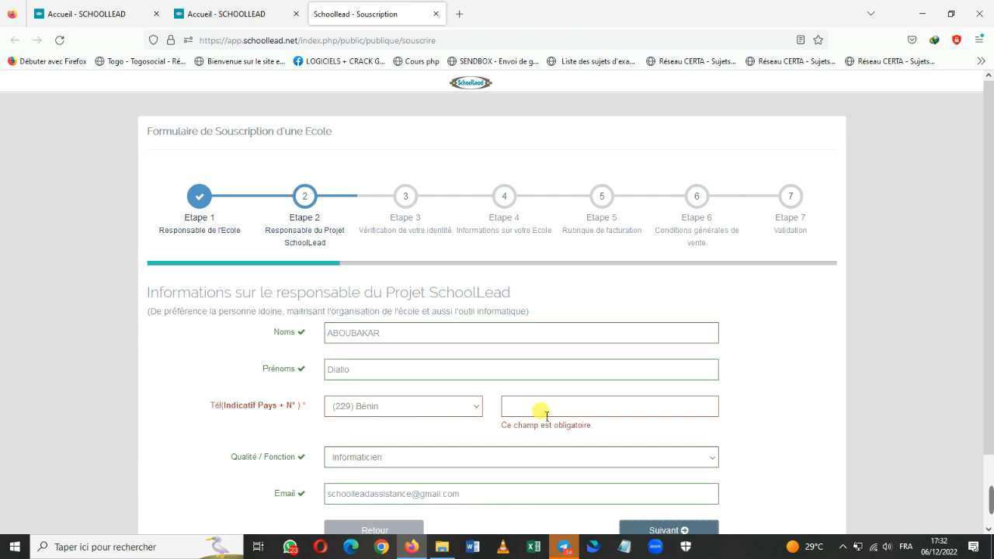
scroll(989, 362, down, 2)
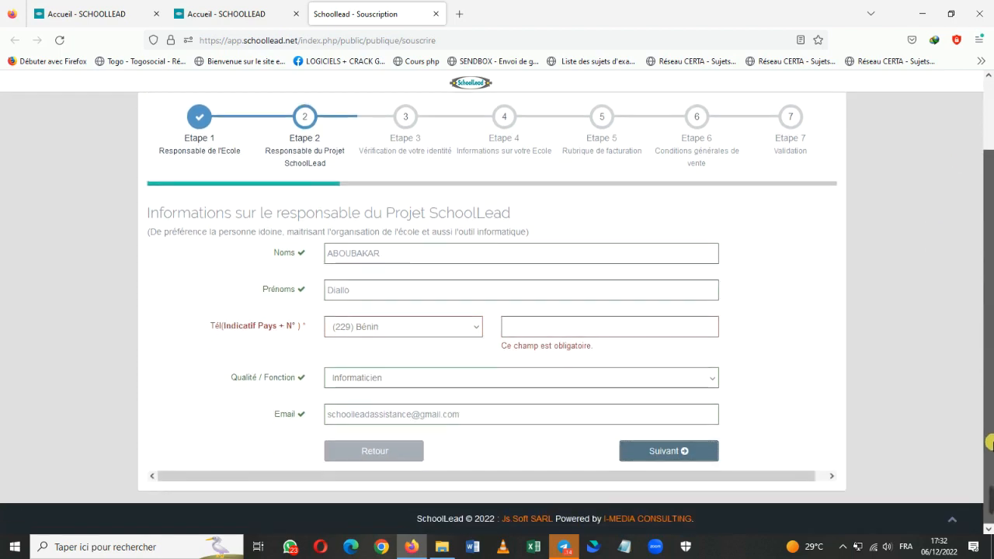
click(554, 324)
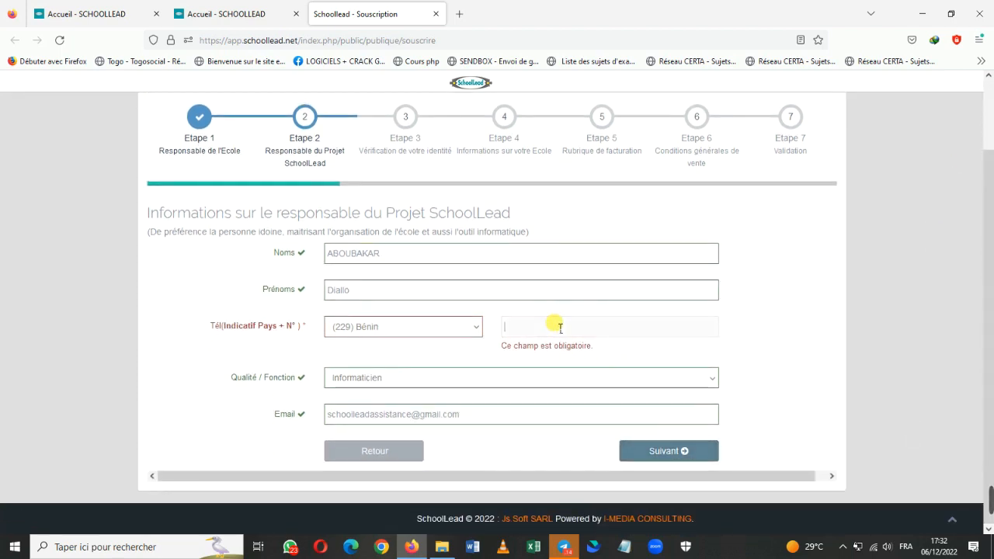
text(22222223)
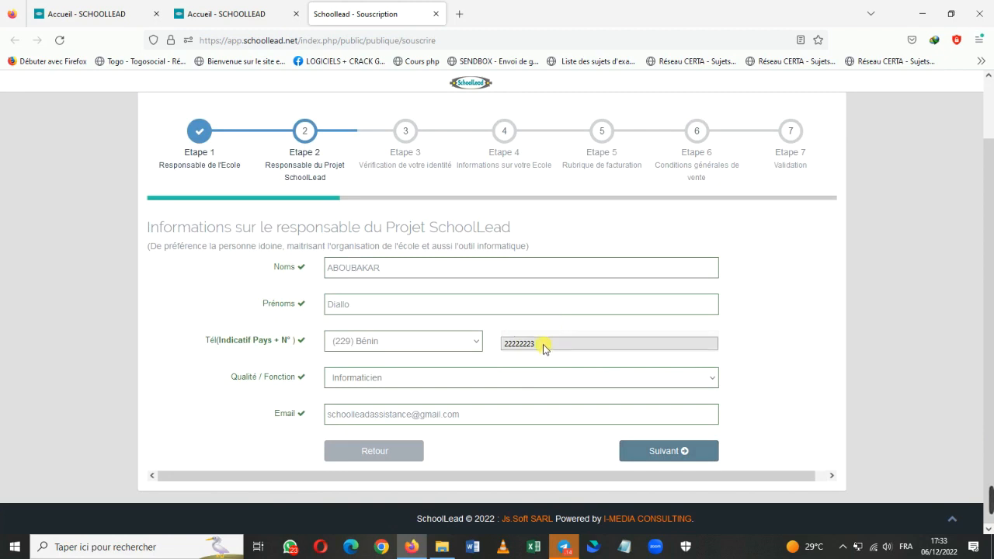
click(557, 347)
key(BackSpace)
text(2)
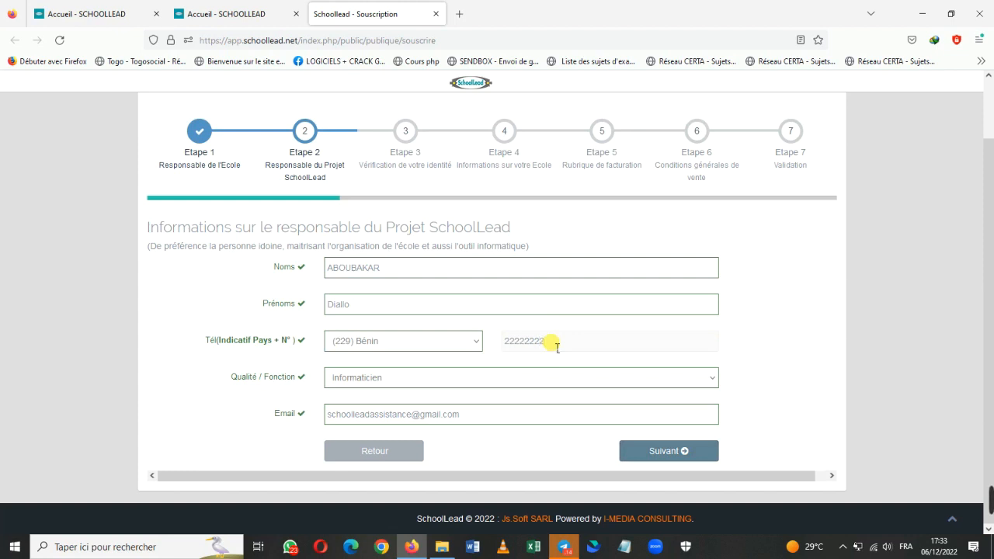
click(661, 451)
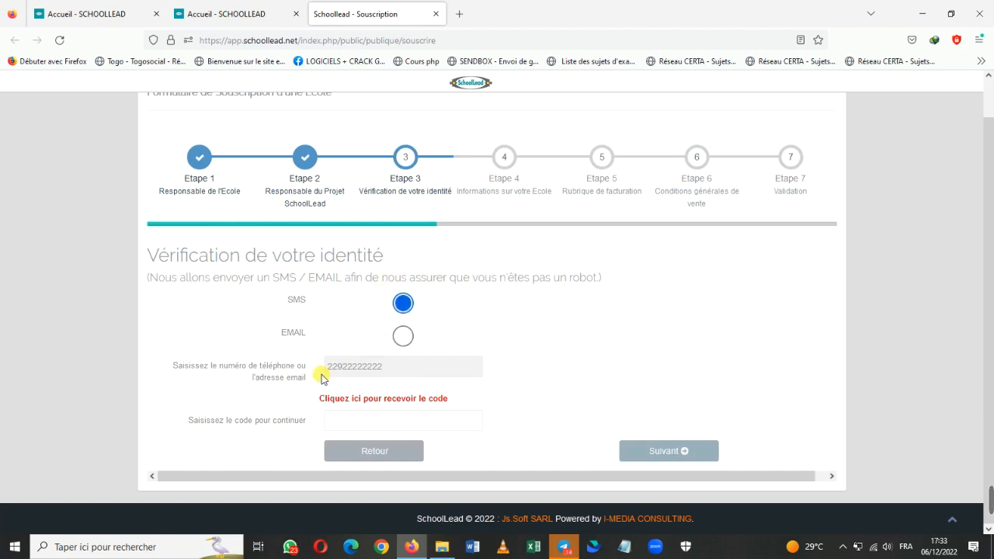
Request the verification code by EMAIL, paste the received code and confirm successful authentication
click(404, 339)
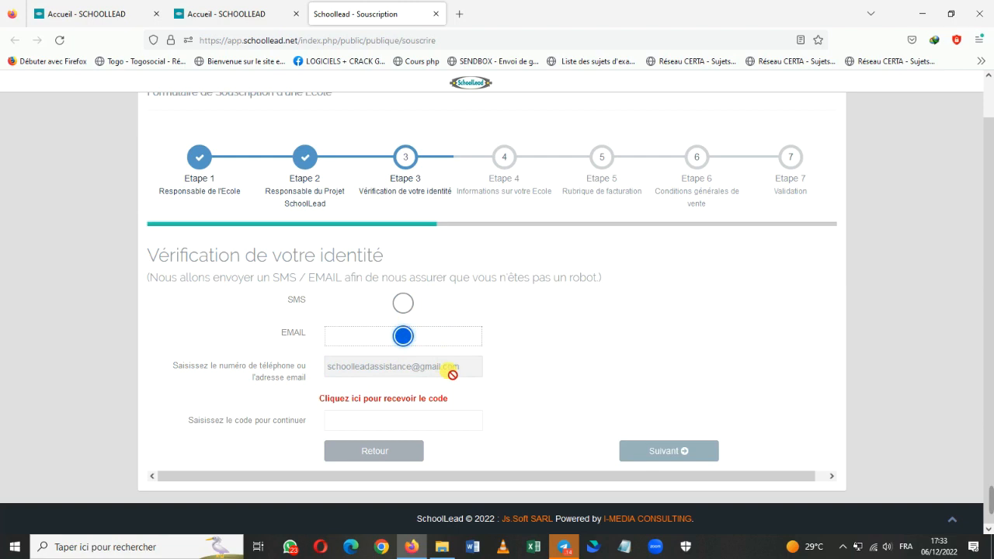
click(389, 402)
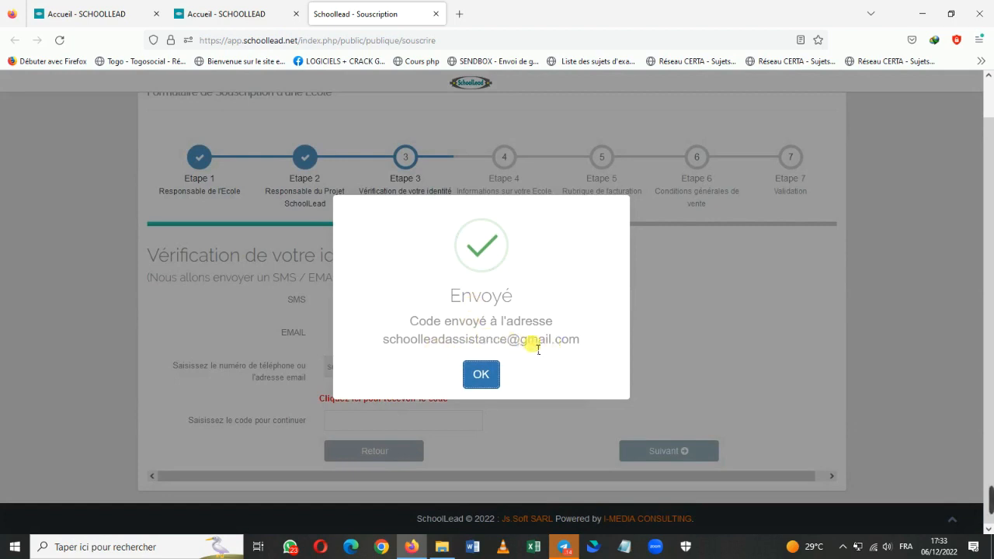
click(485, 377)
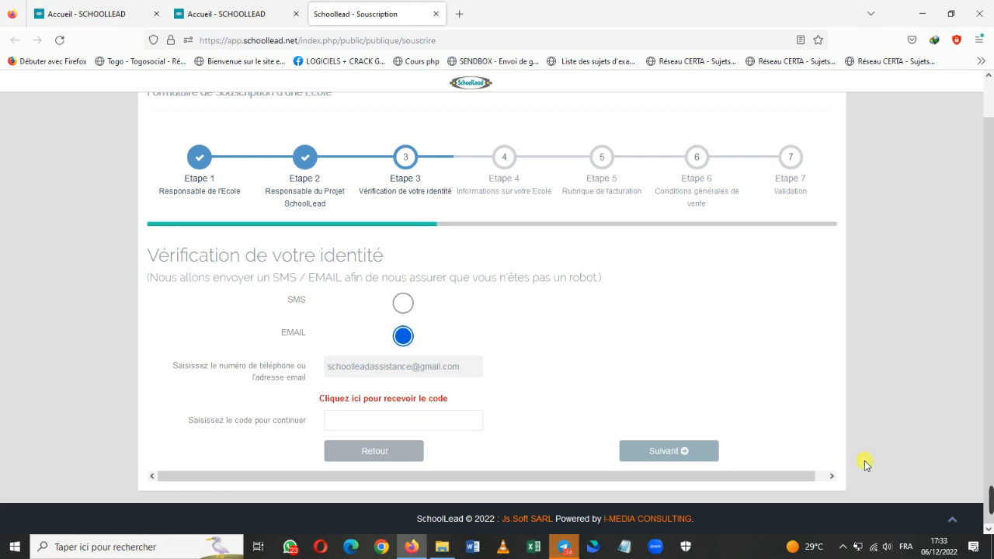
mouse_move(951, 496)
click(733, 501)
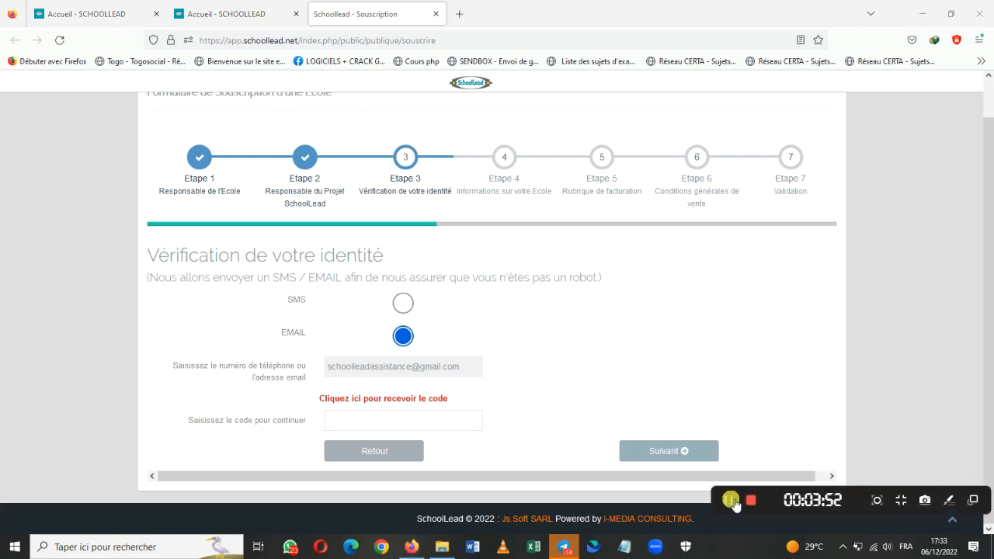
click(350, 421)
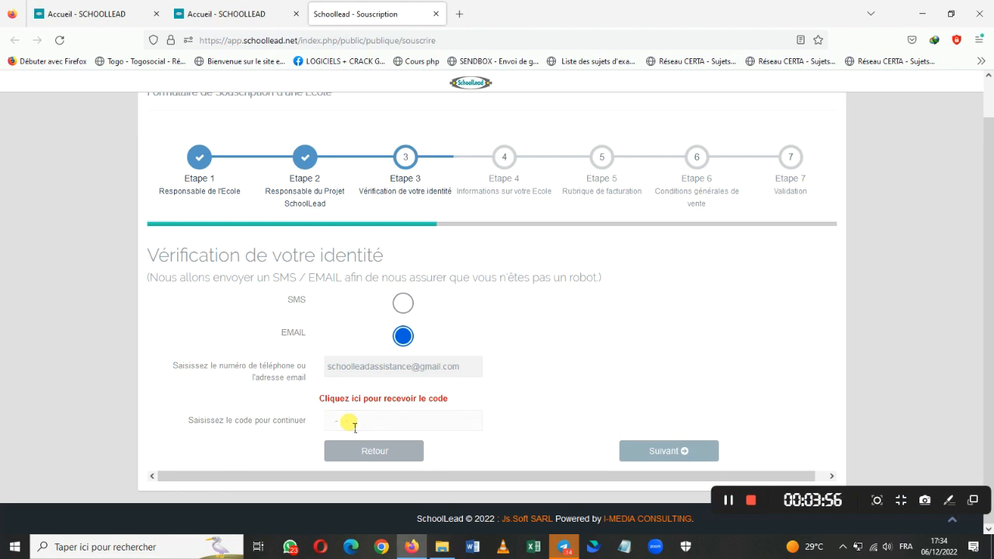
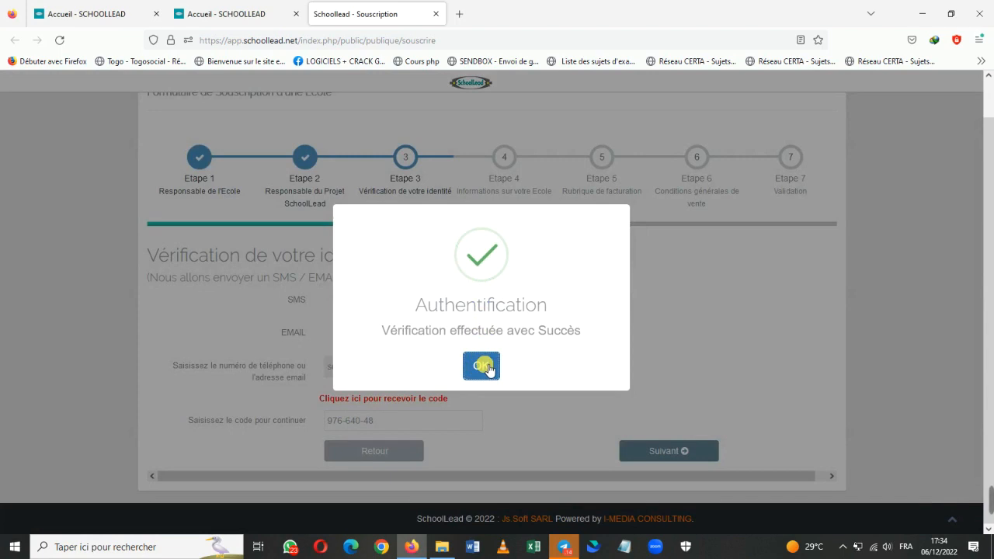
click(483, 366)
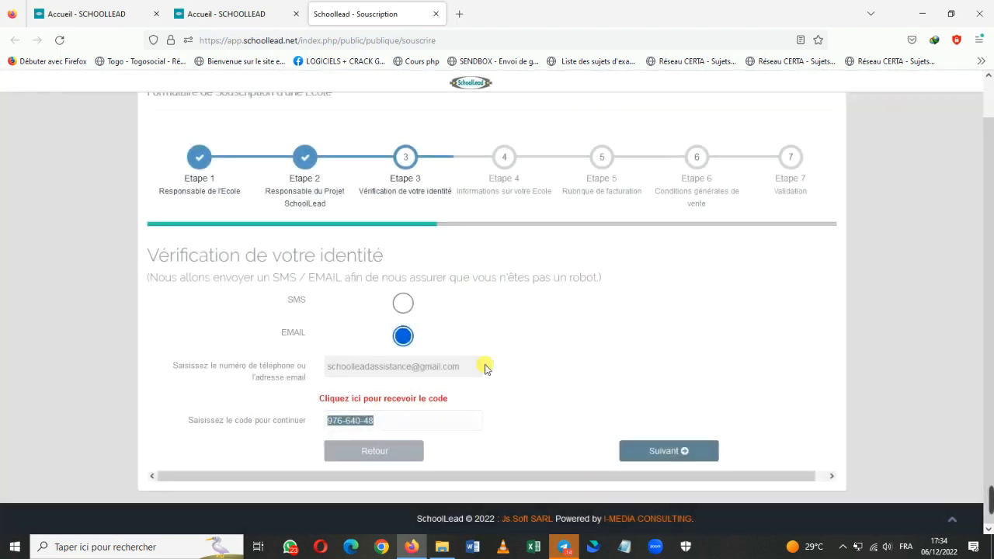
In step 4, enter school name 'Complexe Scolaire la rose des vents' and motto 'TRAVAIL-DISCIPLINE-PERFECTION'
click(650, 460)
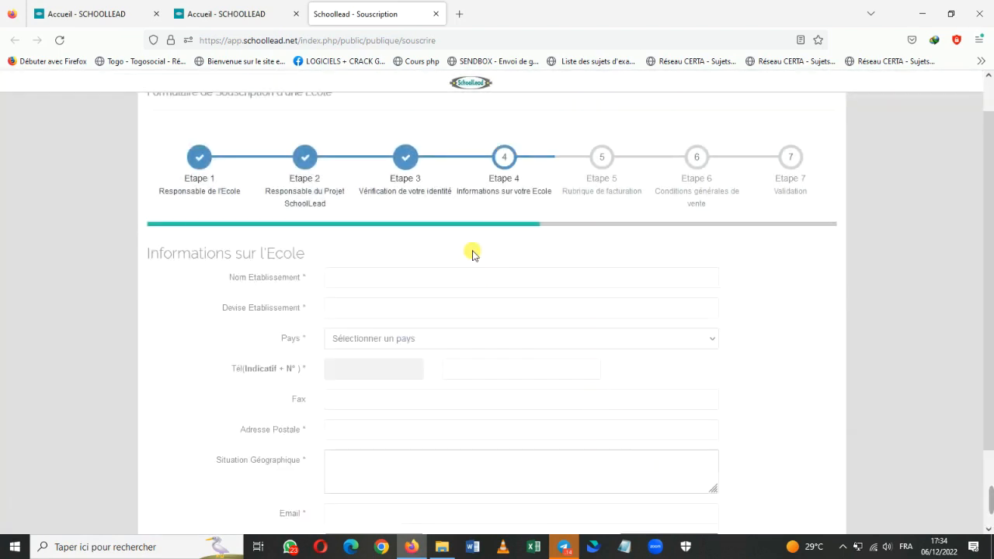
click(376, 278)
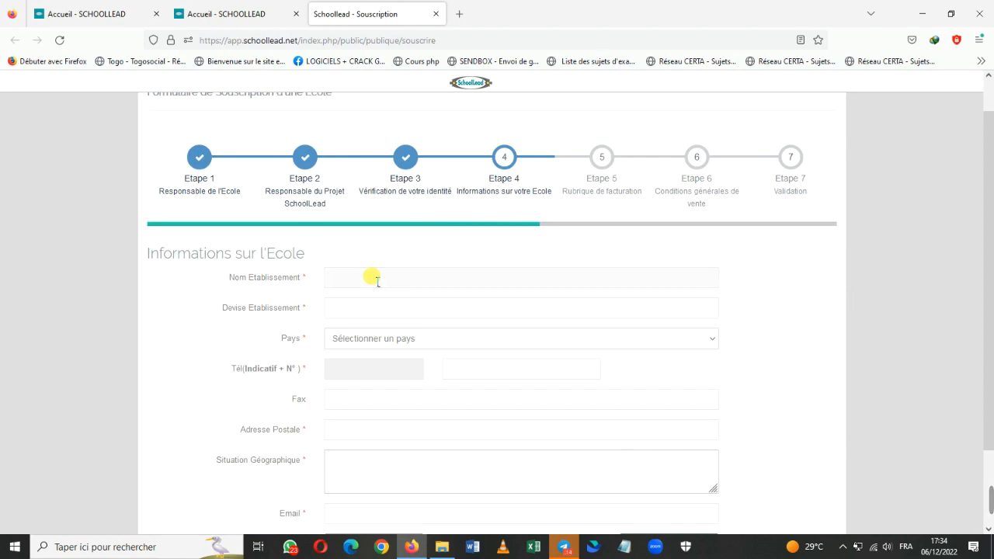
text(Complexe Scolaire la rose d)
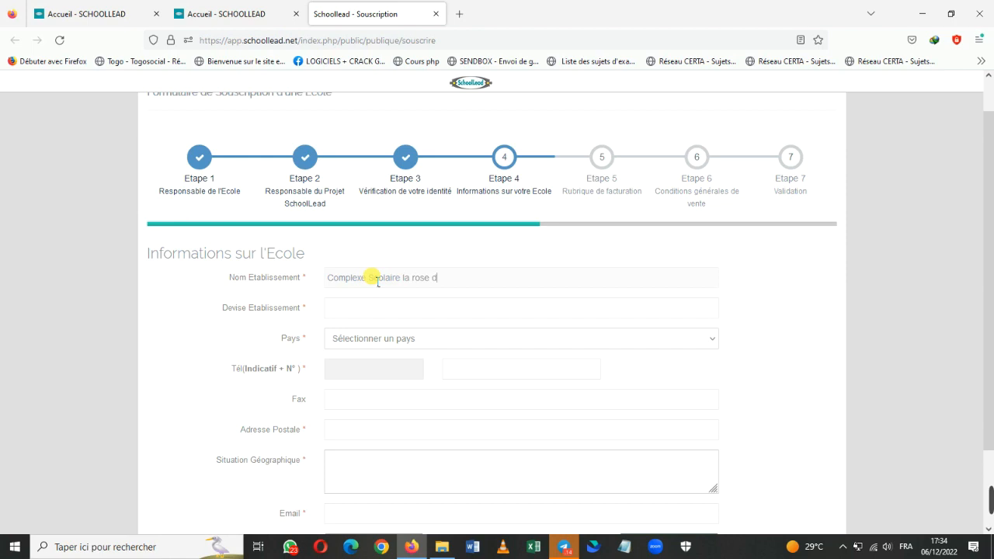
text(es vents)
click(357, 314)
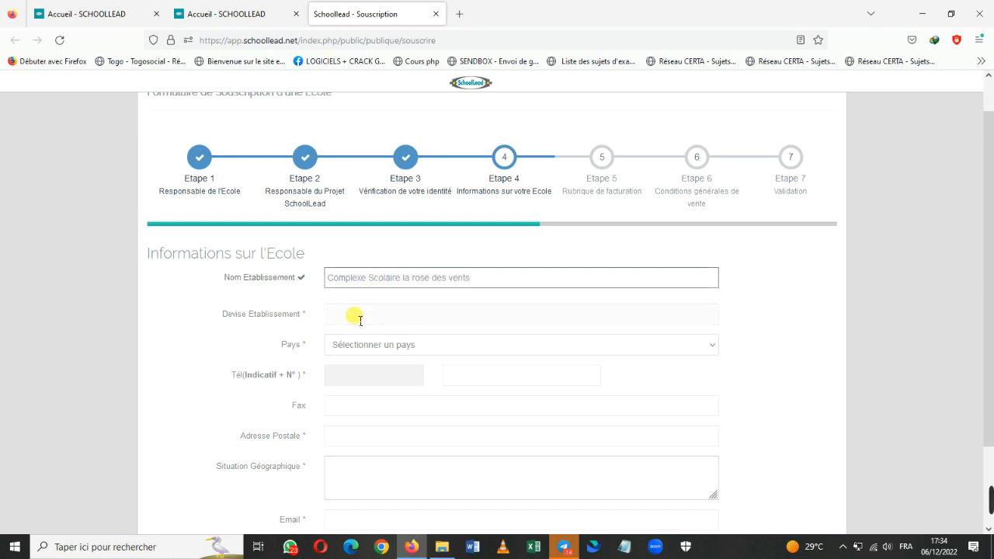
text(TRAVAIL-DISCIPLINE-P)
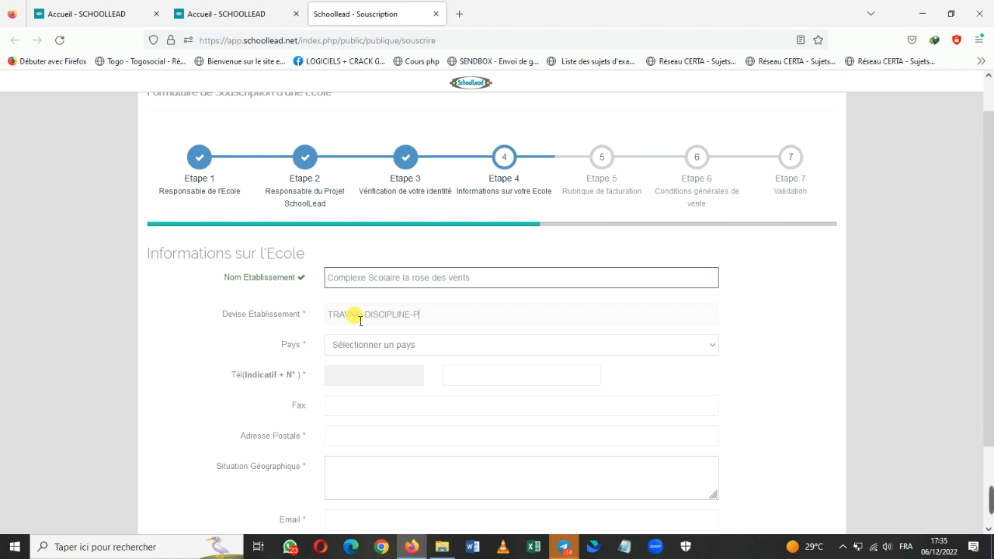
text(ERFECCTION)
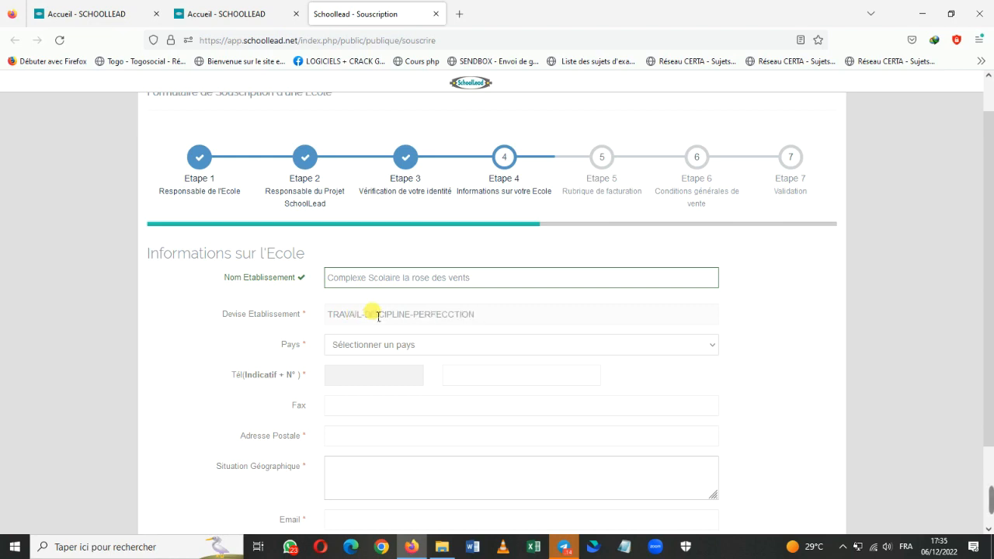
click(452, 317)
key(BackSpace)
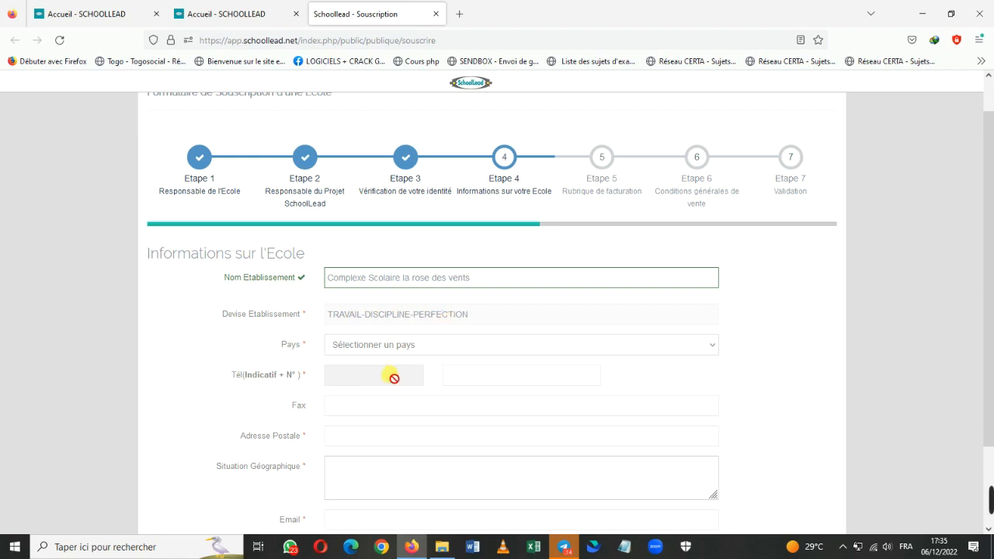
Set the school's country to (229) Bénin and enter the school's phone number
click(384, 347)
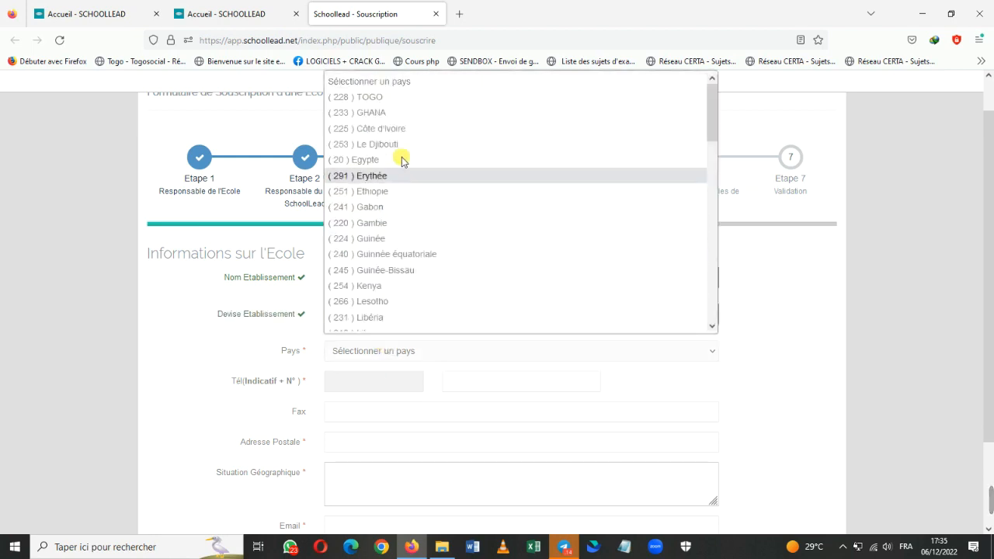
drag(712, 138, 715, 198)
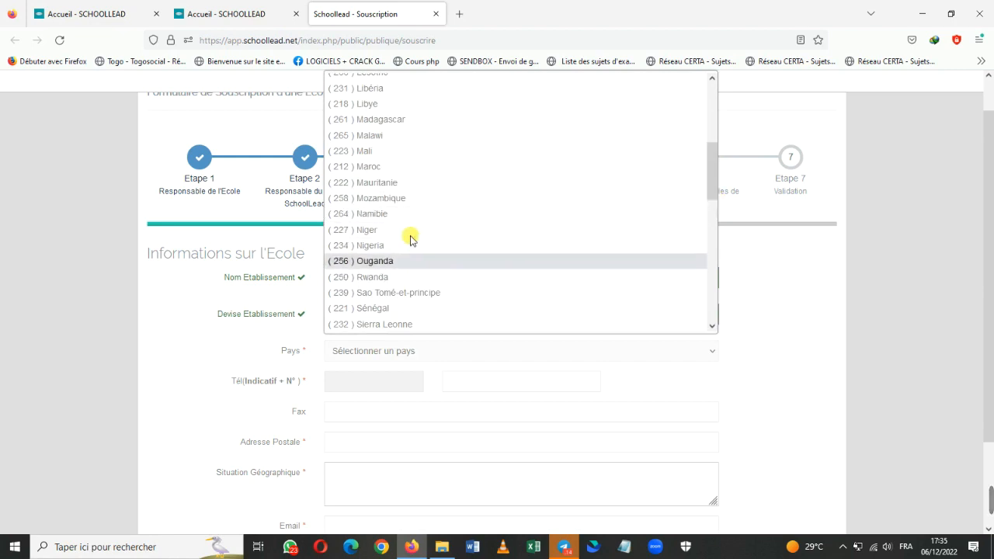
drag(711, 183, 716, 227)
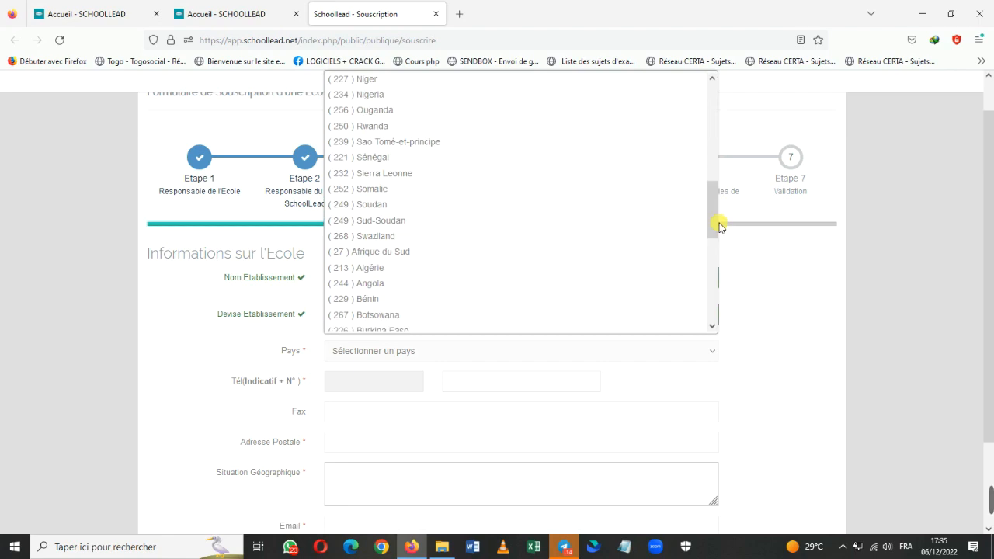
click(379, 299)
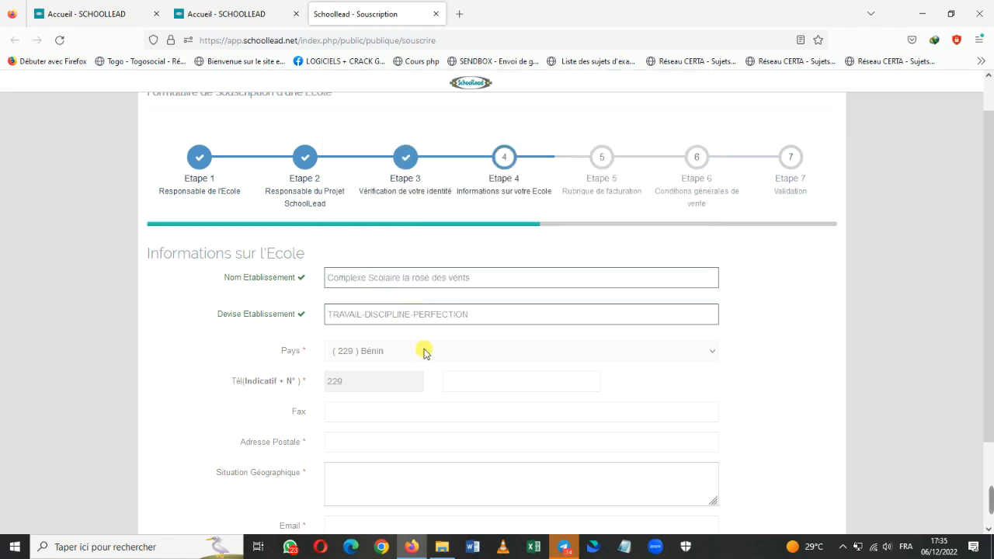
click(475, 388)
text(2)
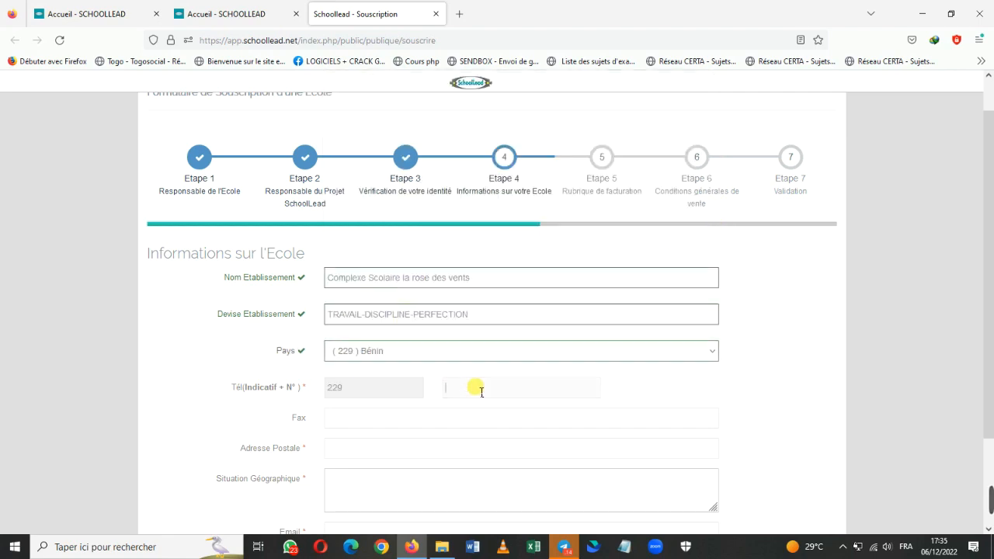
text(222)
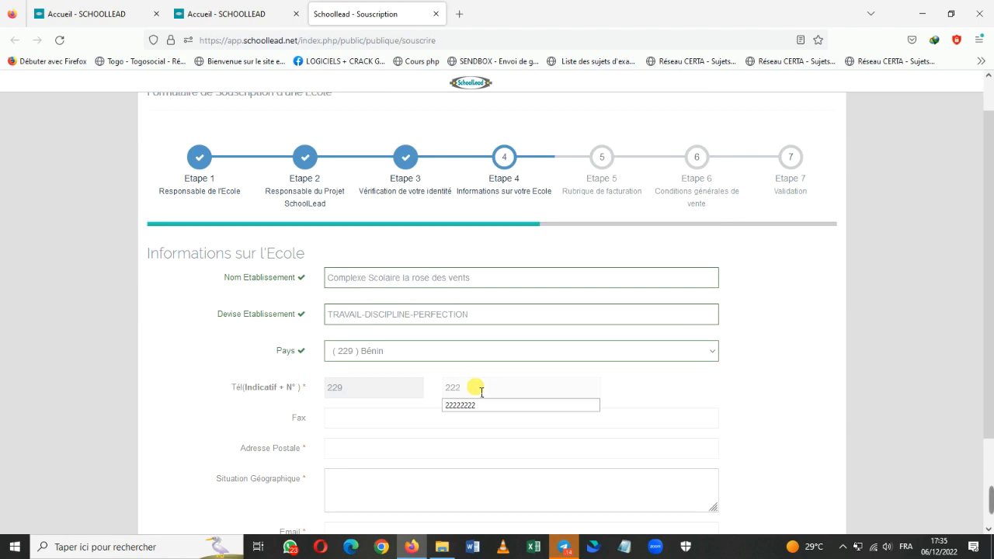
text(22223)
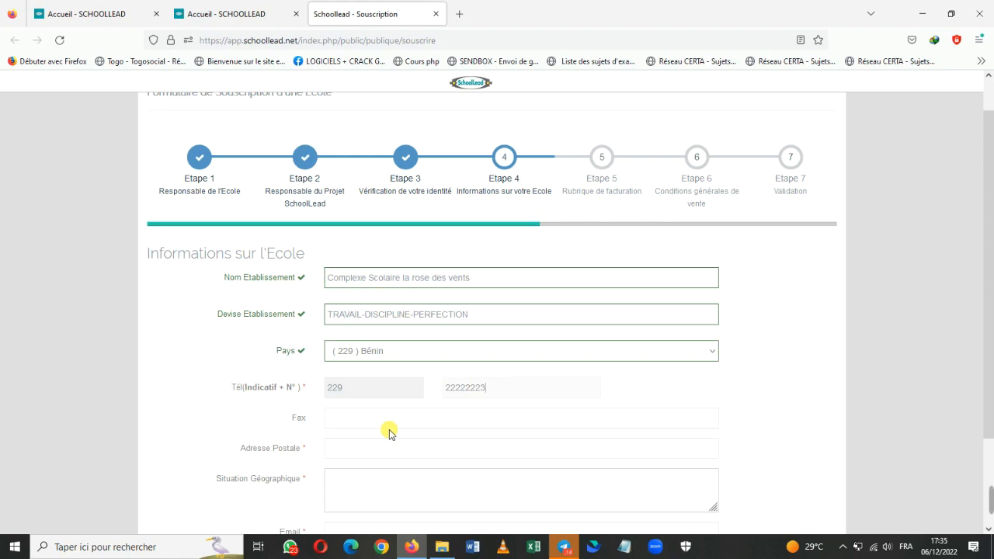
Fill the postal address from the autofill suggestion and correct the town name
click(355, 453)
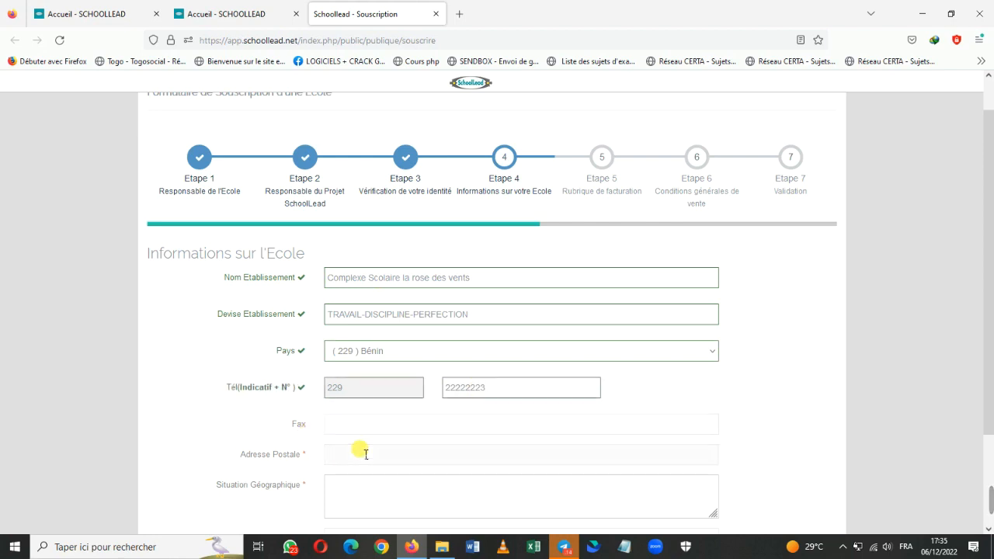
text(BP)
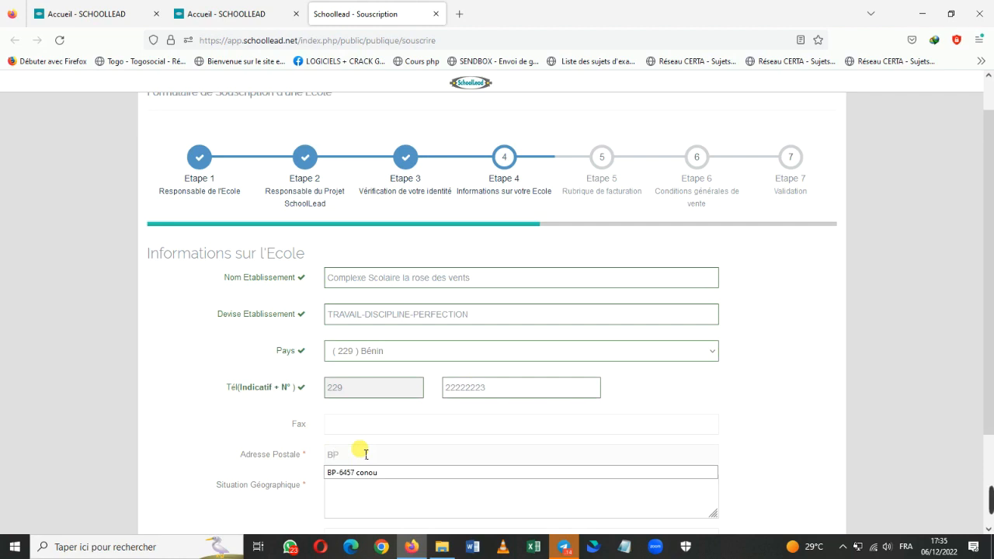
click(348, 472)
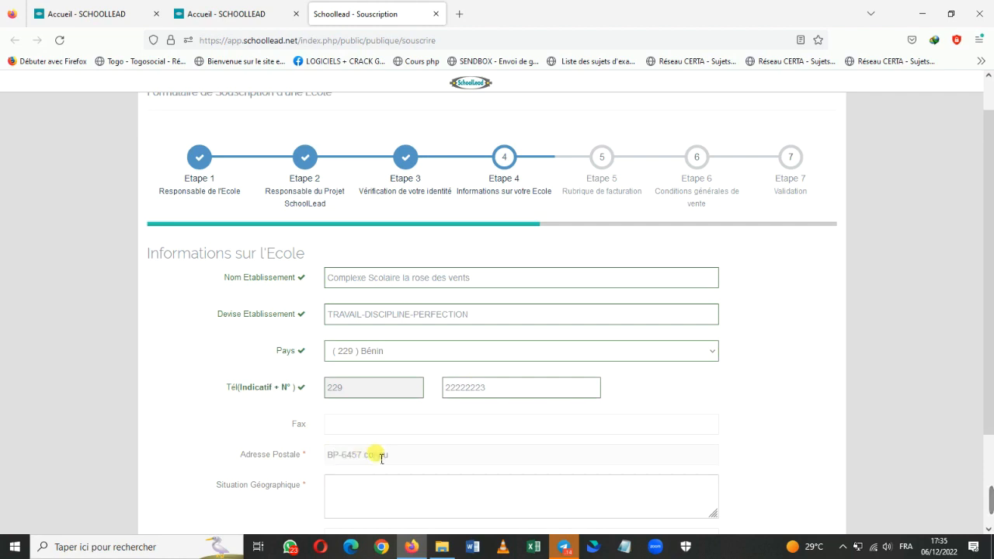
click(378, 457)
click(377, 457)
text(no)
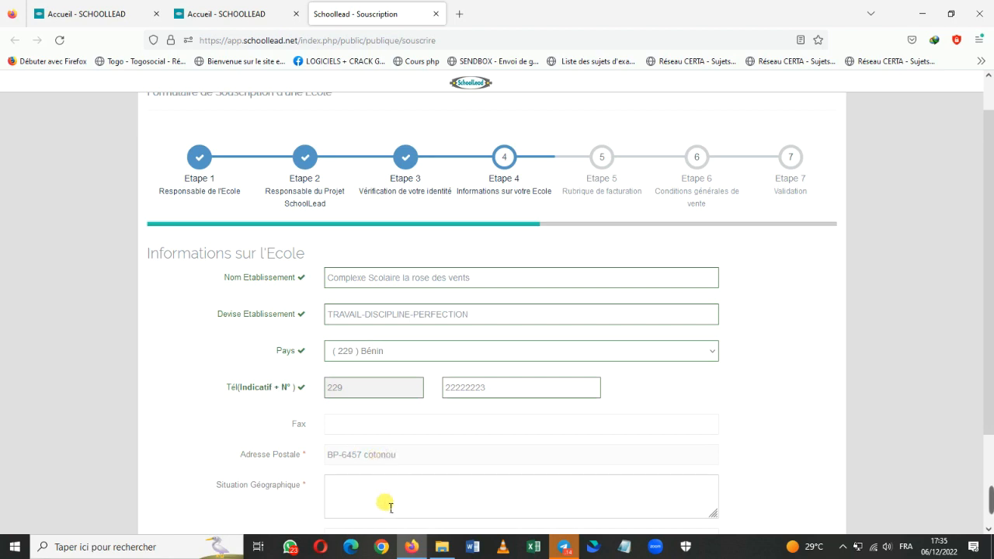
click(353, 499)
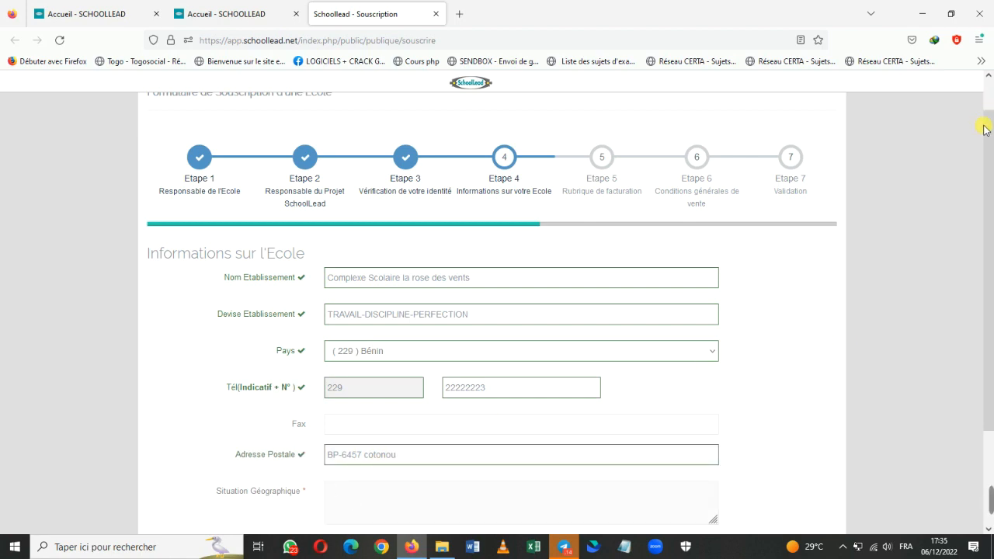
drag(992, 131, 990, 225)
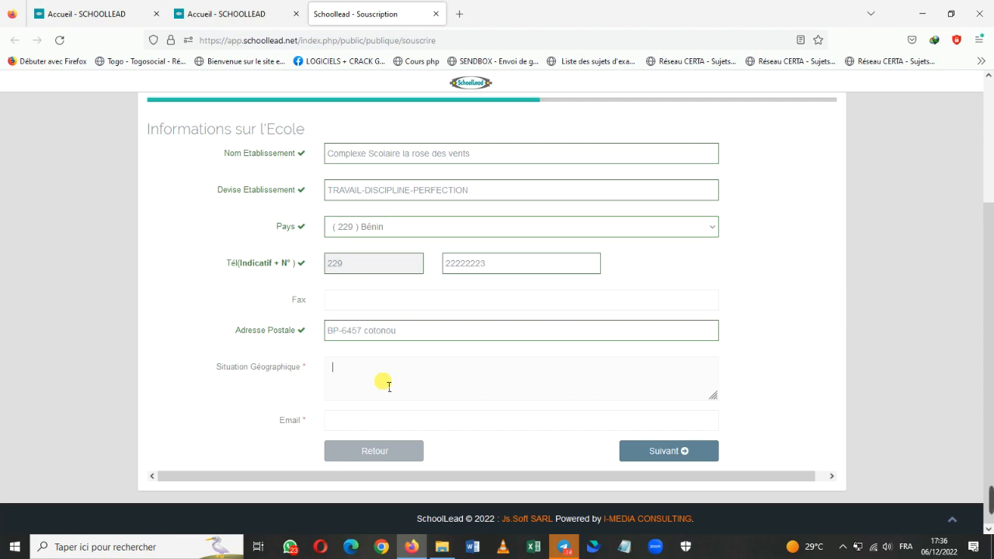
Set the geographic location to 'Quartier boikon non loin de la grande mosquée', fixing typos
text(si)
key(BackSpace)
text(Quartier )
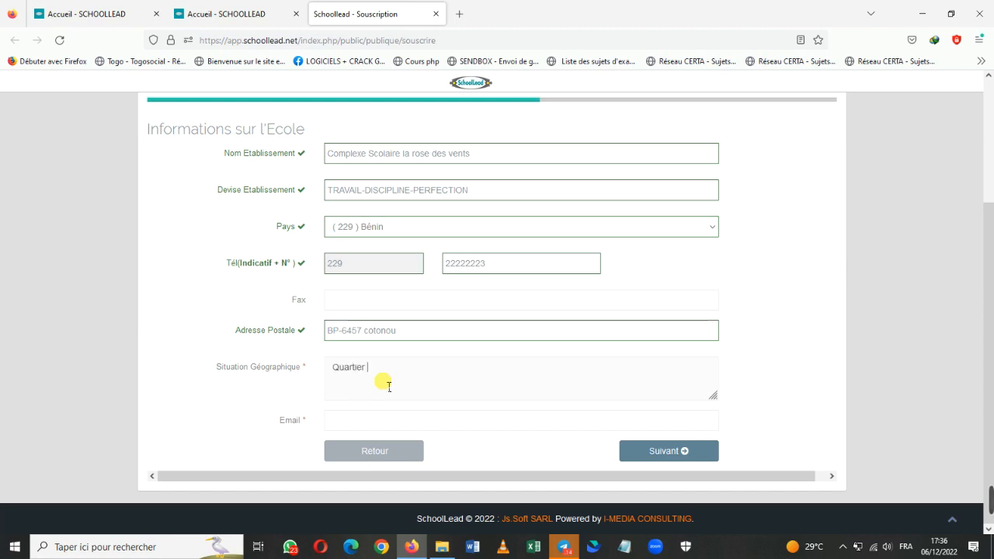
text(boik)
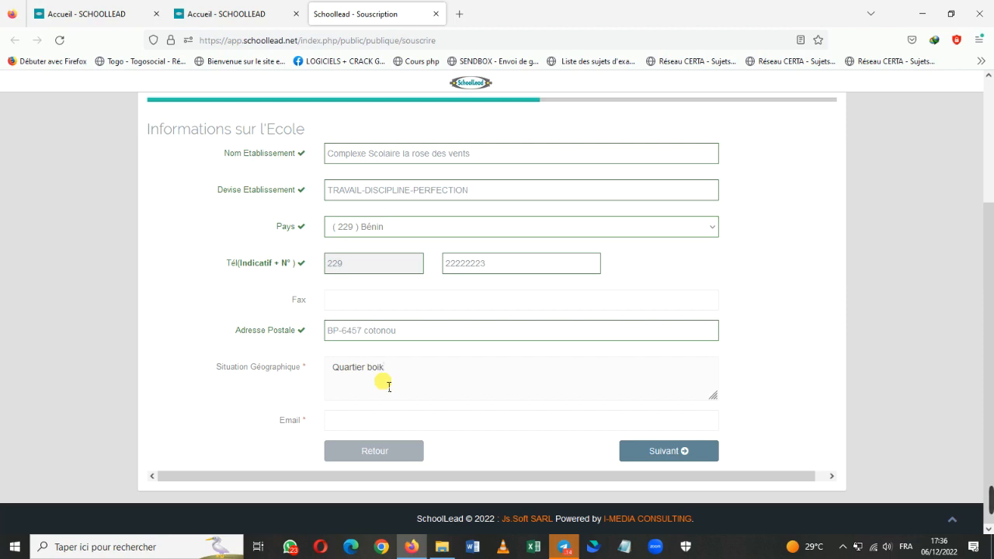
text(on non lon )
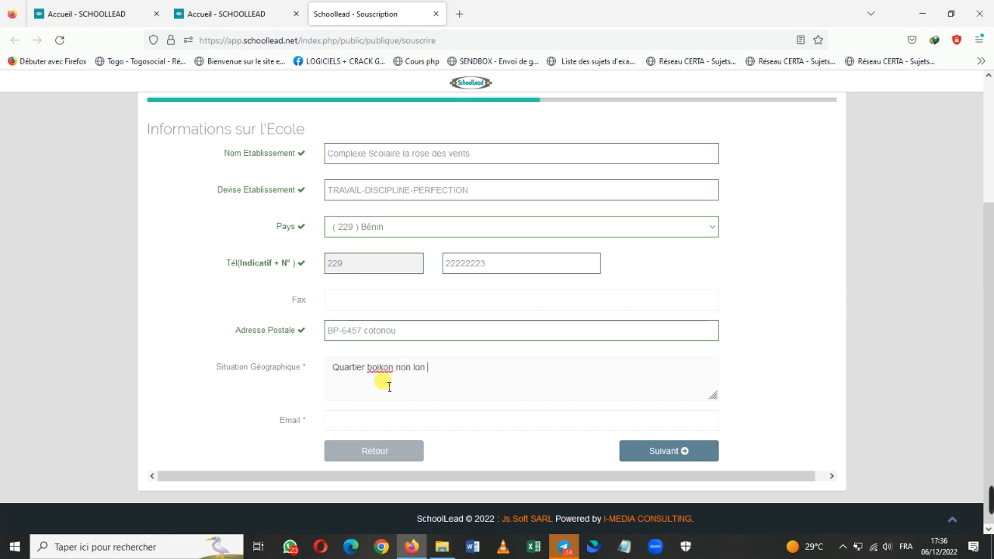
text(de la gande)
key(BackSpace)
key(BackSpace)
key(BackSpace)
key(BackSpace)
text(ran)
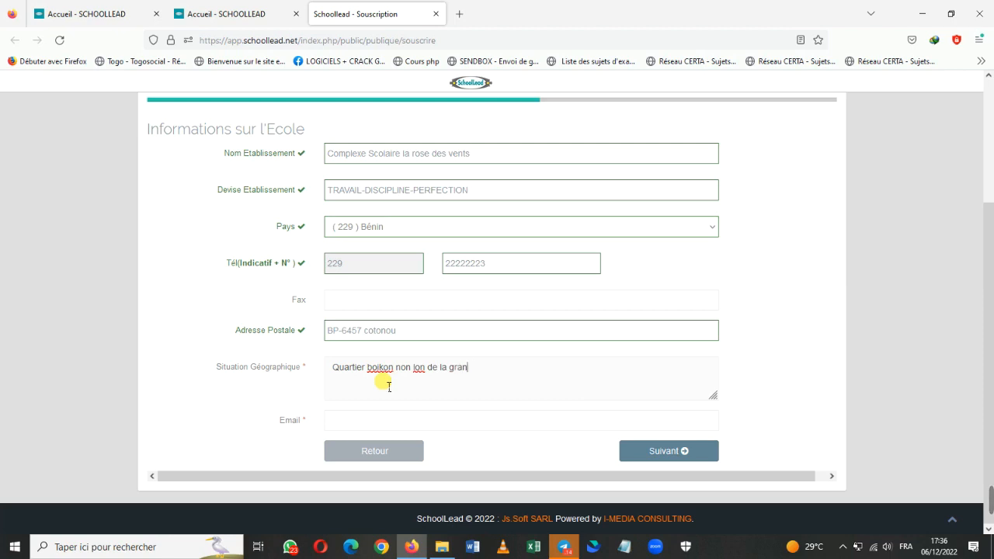
text(de mosquée)
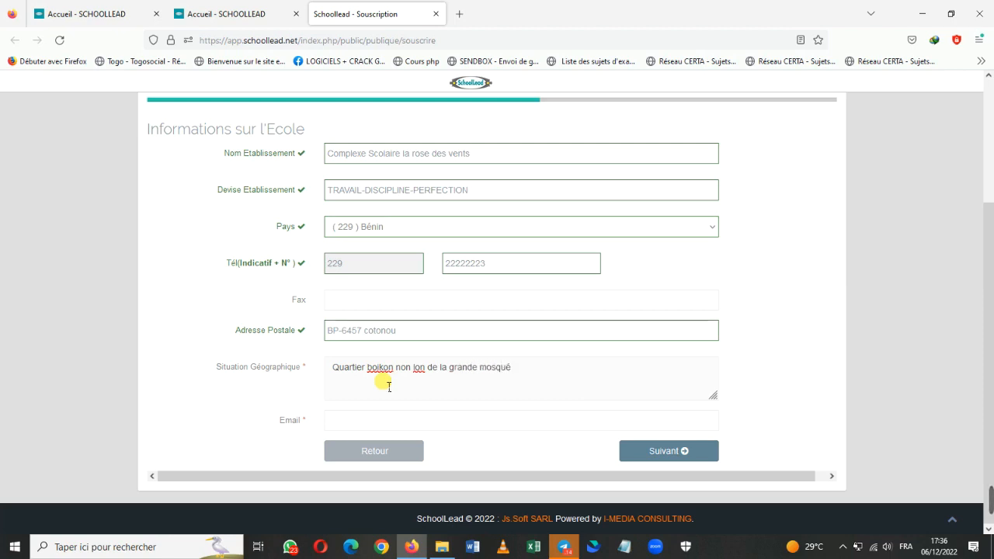
click(424, 368)
text(i)
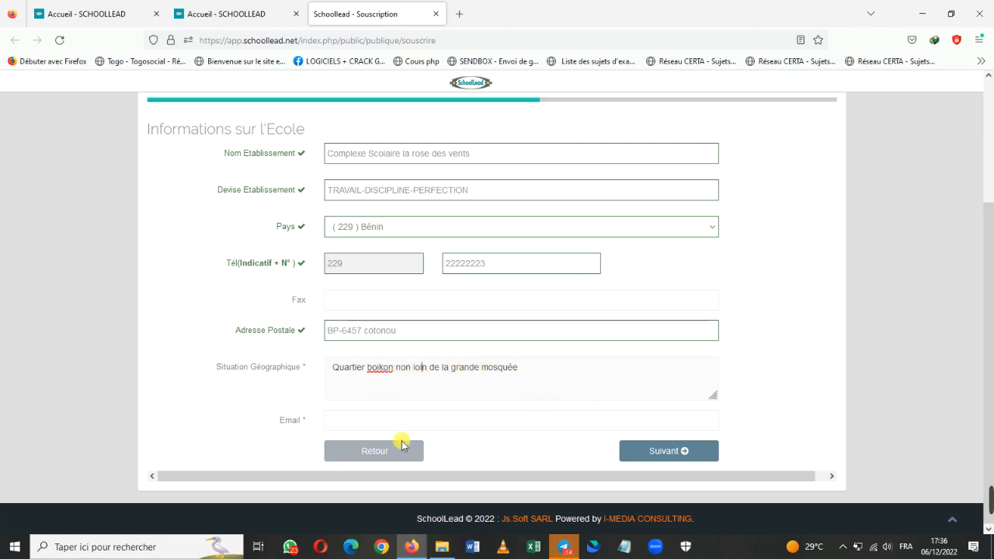
Type the school's contact e-mail address
click(367, 425)
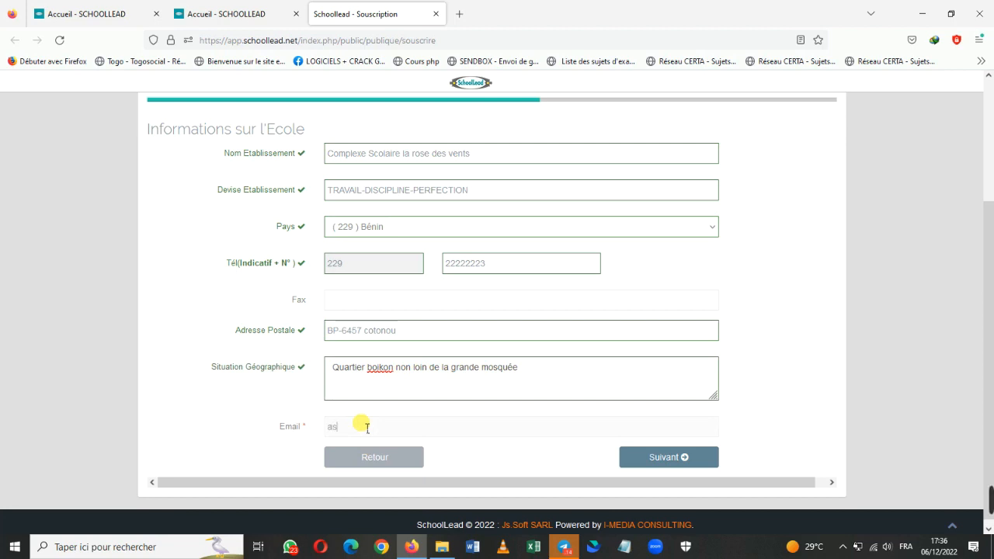
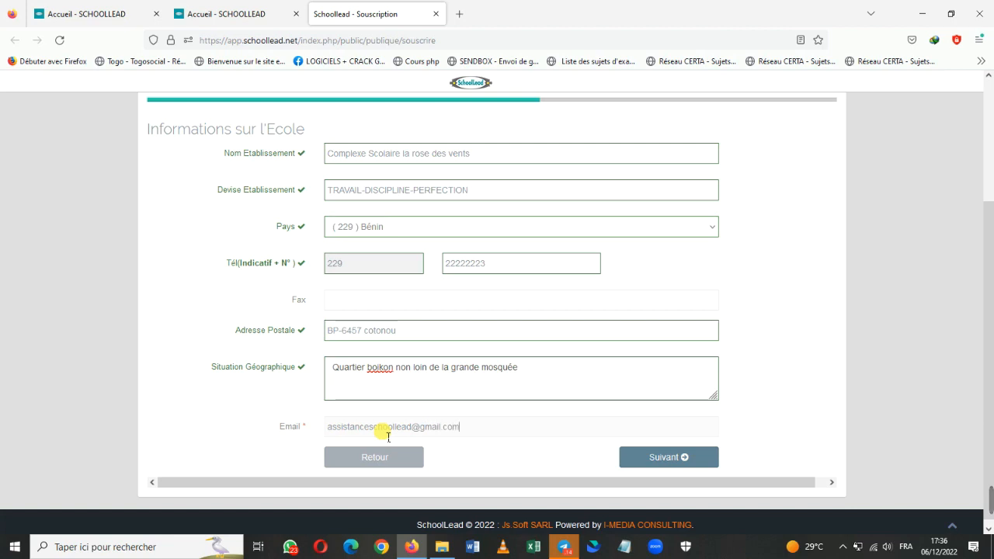
At billing, choose product code FE229C, enter 500 pupils and retrieve the matching pack
click(643, 459)
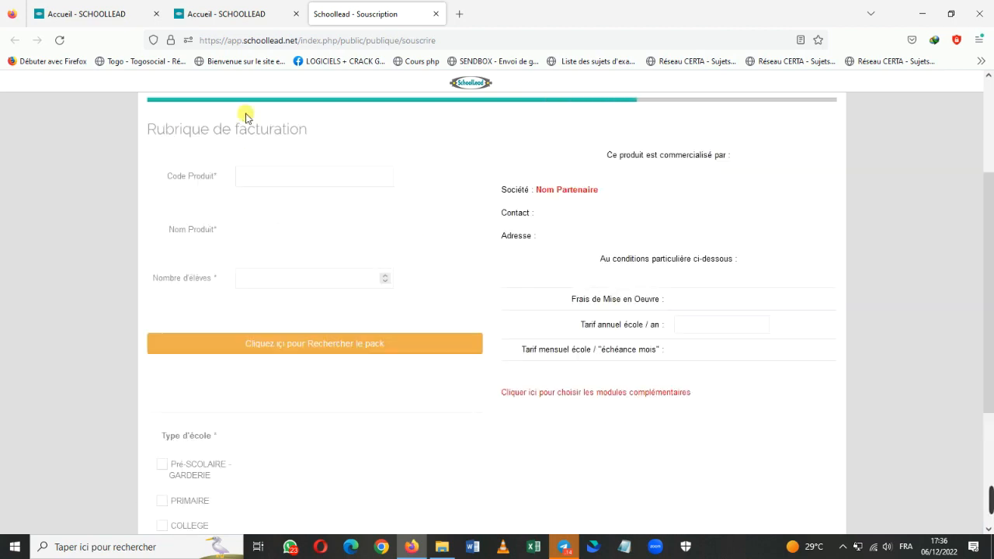
click(287, 178)
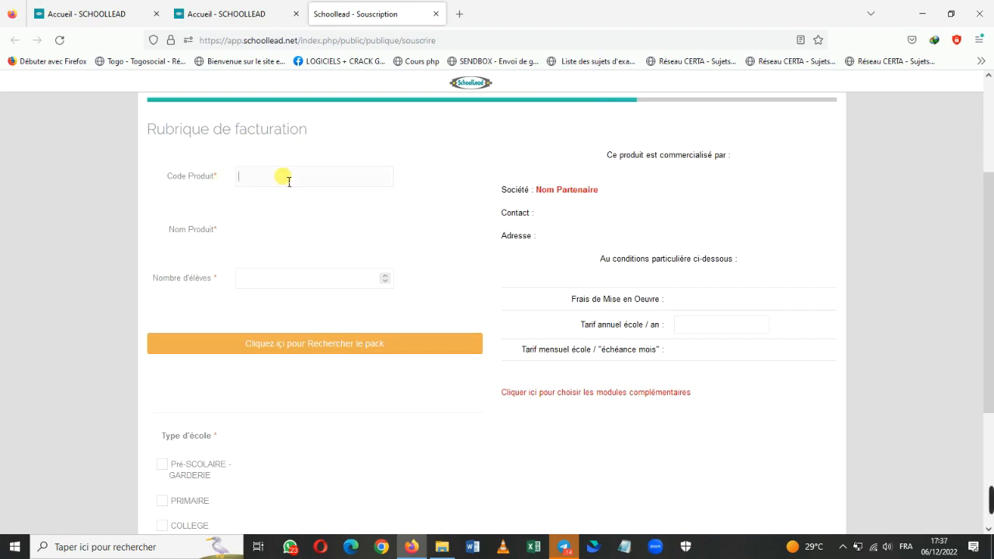
text(2)
key(BackSpace)
text(FE)
click(272, 194)
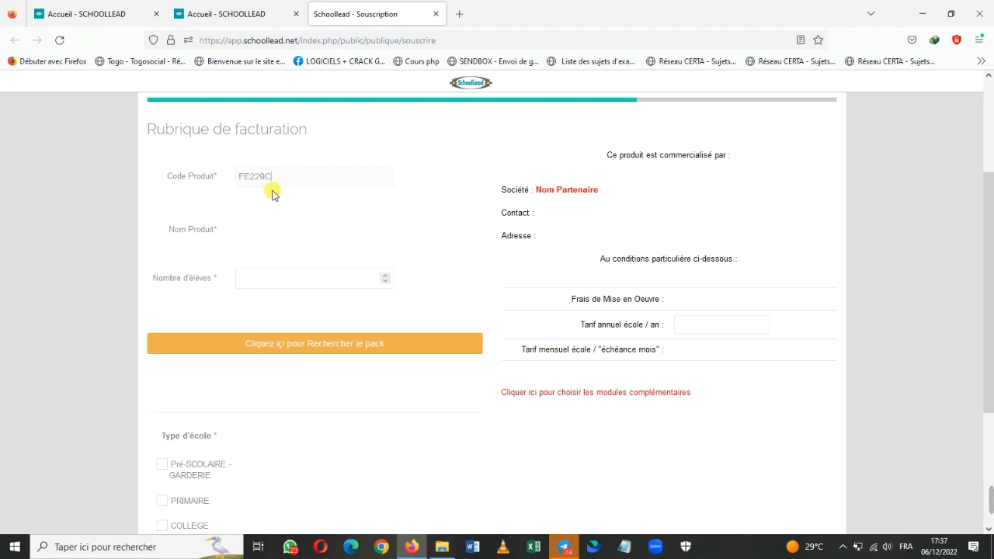
click(295, 284)
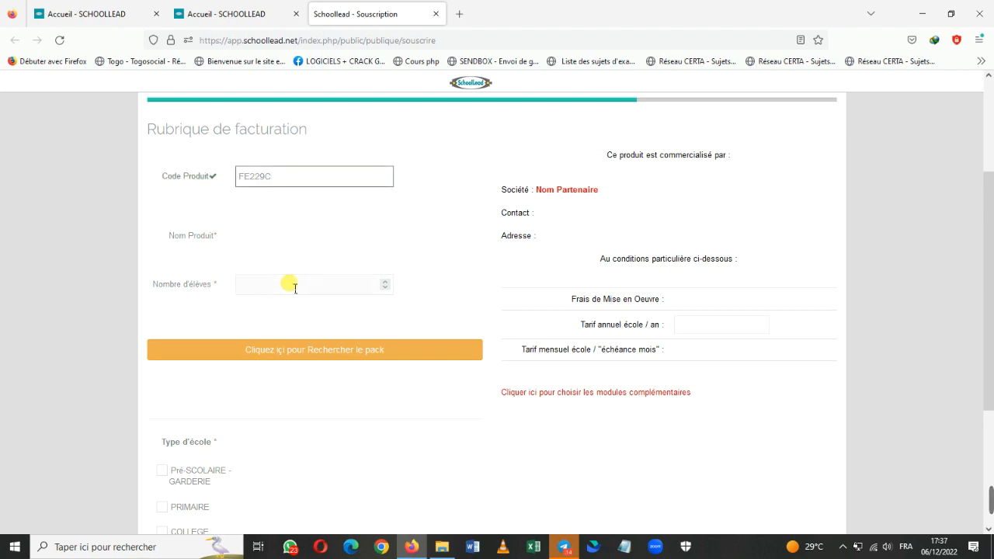
text(500)
click(280, 361)
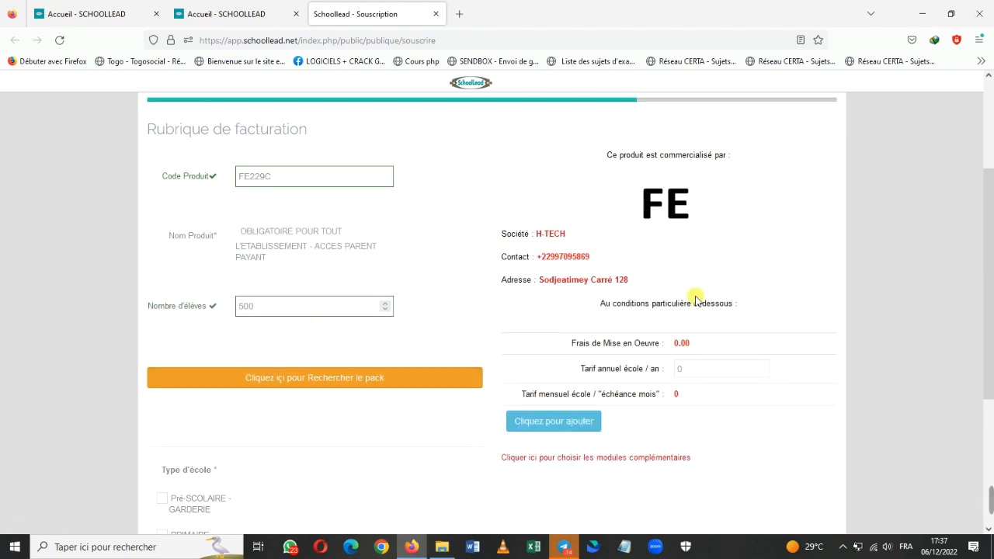
Tick PRIMAIRE, COLLEGE and LYCEE as the school's types
drag(991, 194, 991, 306)
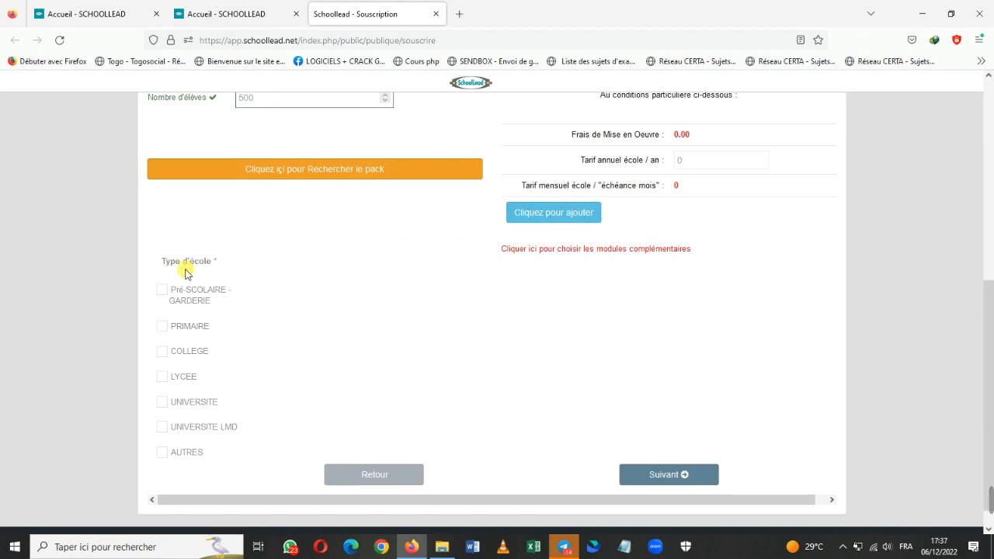
click(162, 330)
click(163, 351)
click(163, 377)
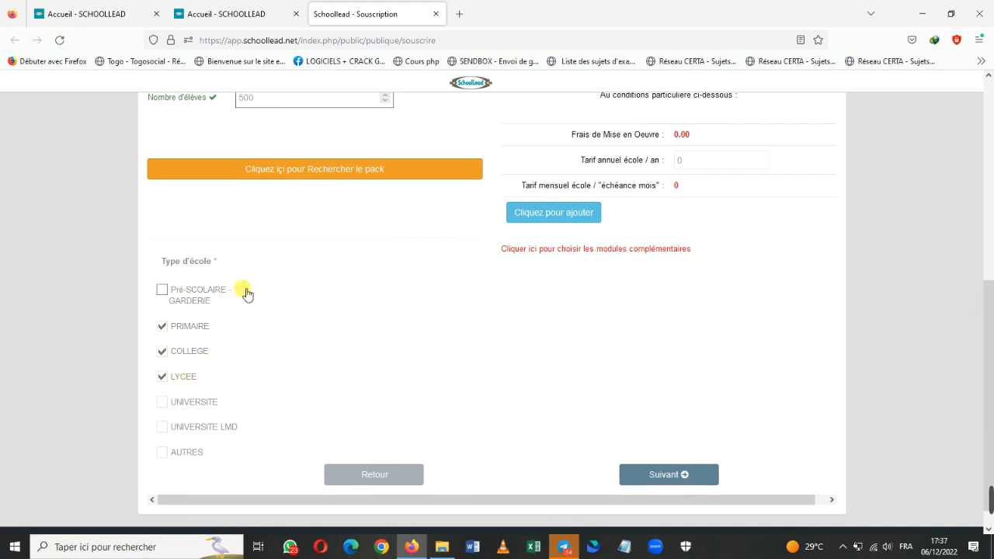
click(547, 219)
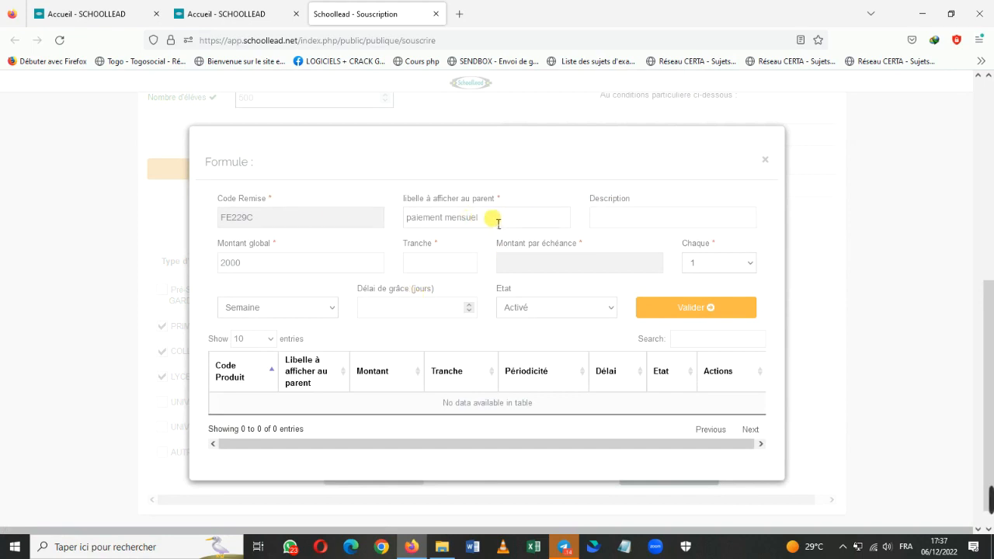
Set the formula's global amount to 3500, split into 2 instalments
click(282, 269)
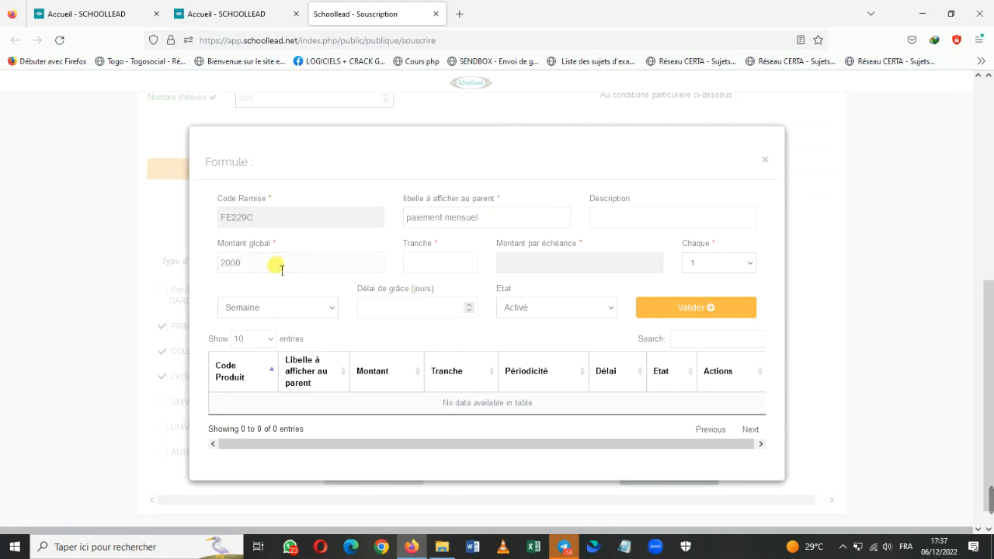
key(BackSpace)
key(BackSpace)
key(BackSpace)
text(350)
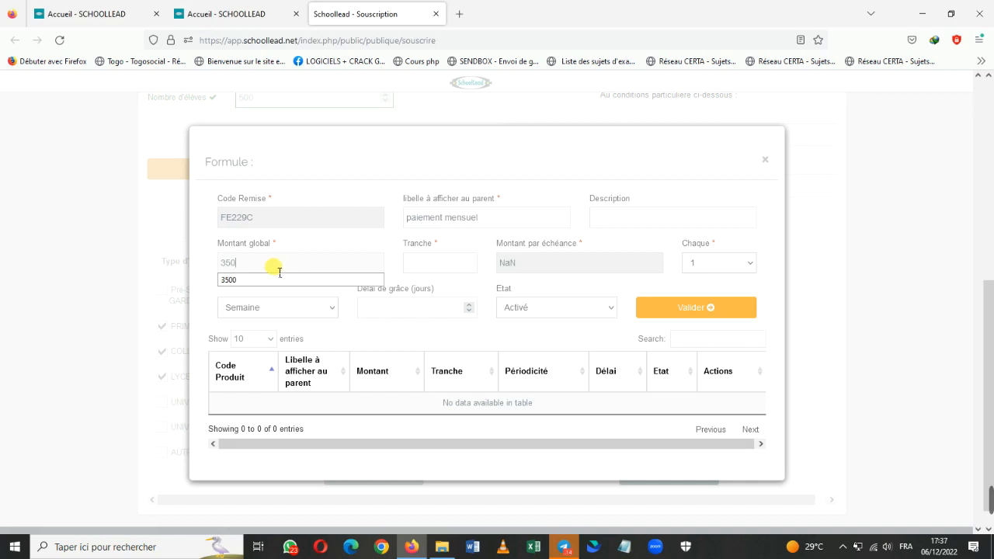
click(266, 281)
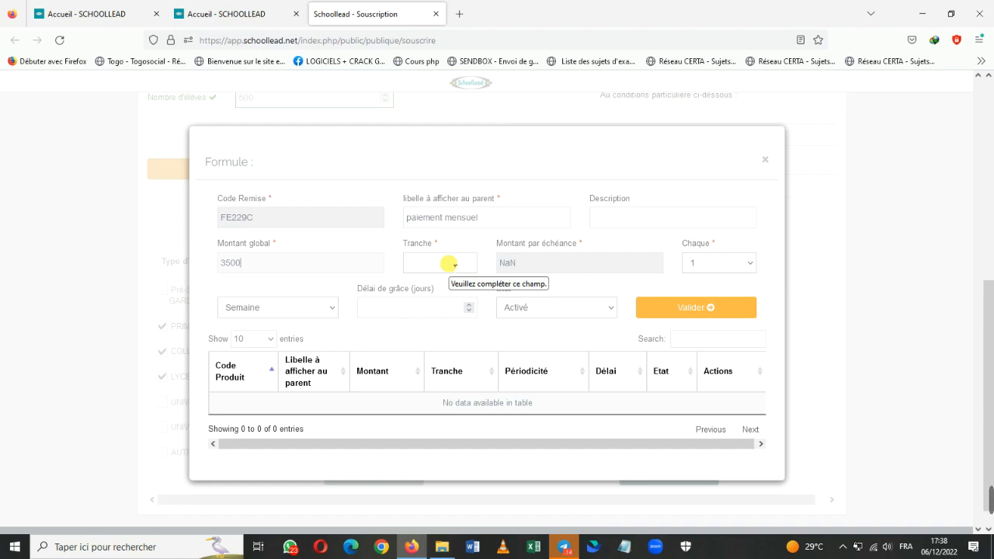
text(3)
key(BackSpace)
click(448, 264)
text(2)
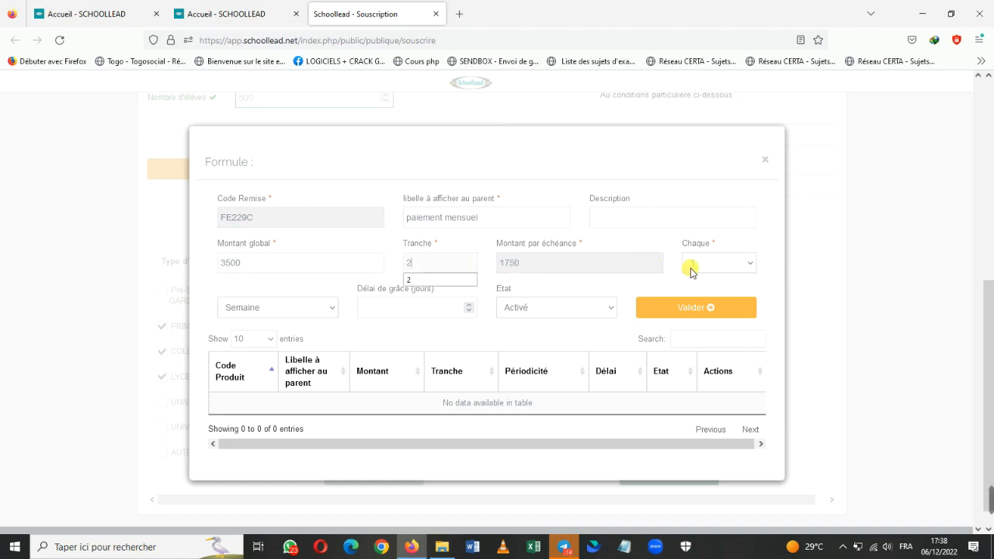
Make the formula monthly with a 15-day grace period, then validate and confirm it
click(296, 312)
click(296, 311)
click(262, 346)
click(420, 310)
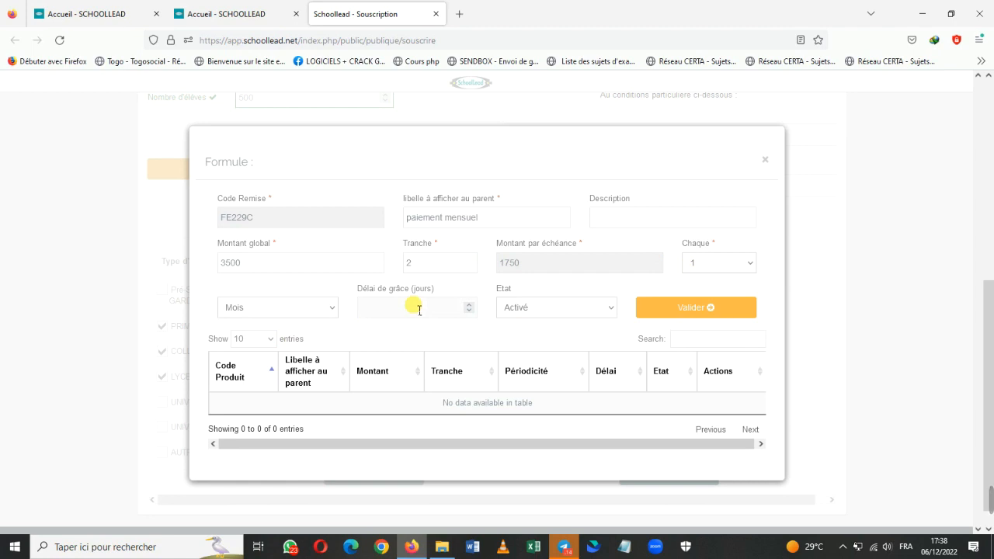
text(15)
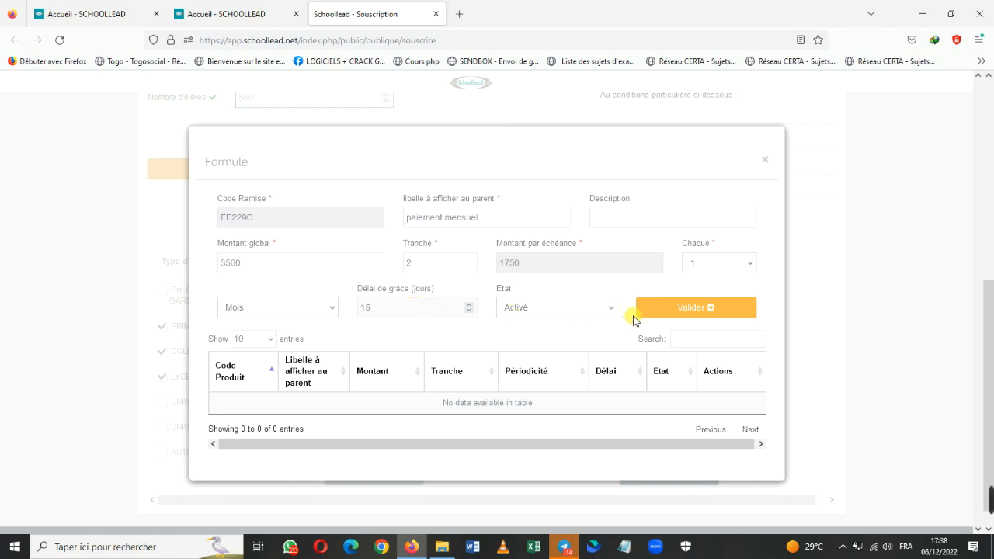
click(677, 309)
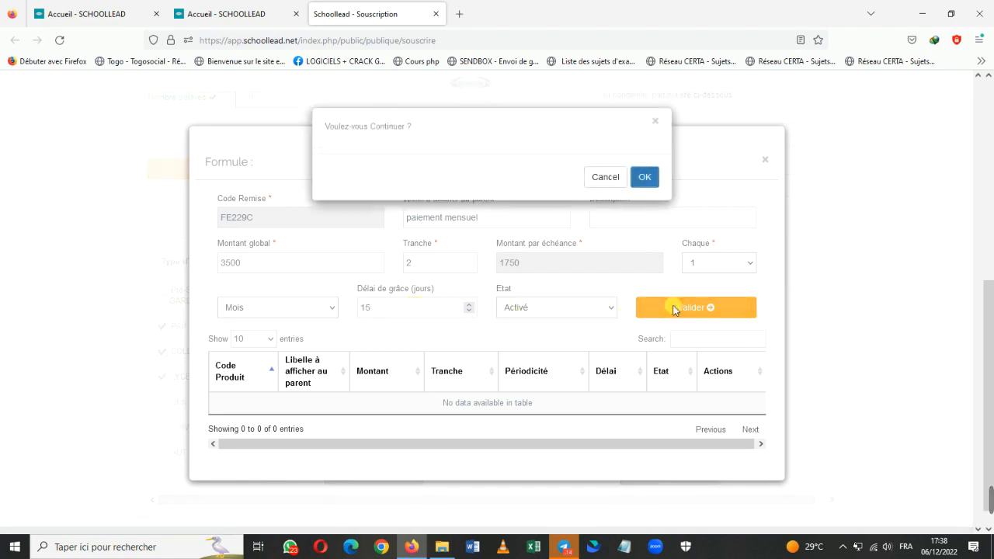
click(657, 179)
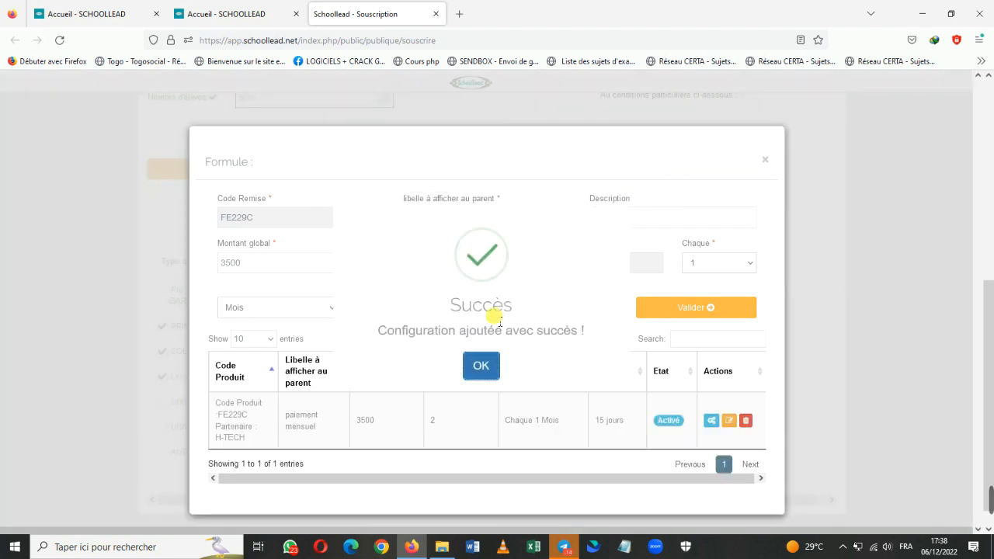
click(479, 367)
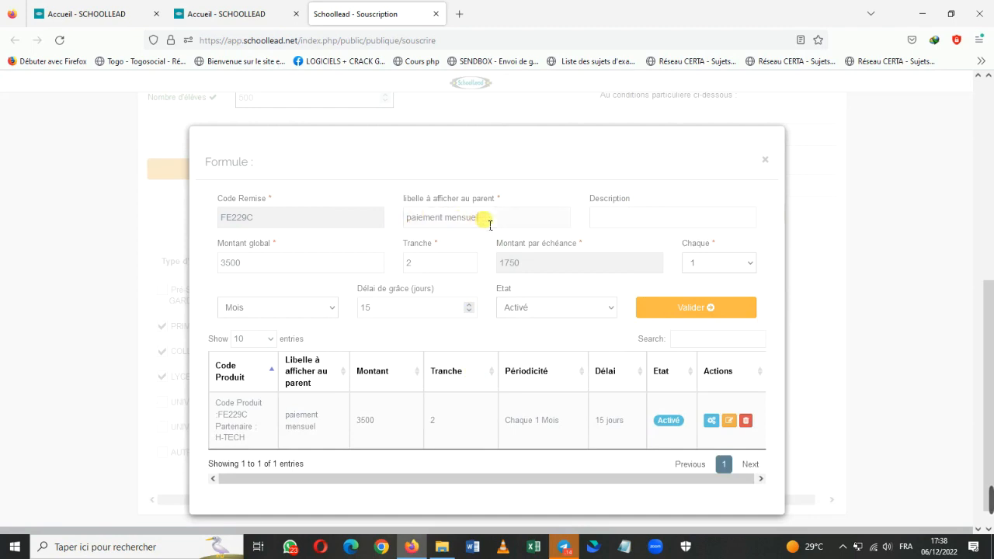
Start the new formula with 2 instalments and a quarterly (Trimestre) period
key(BackSpace)
key(BackSpace)
key(BackSpace)
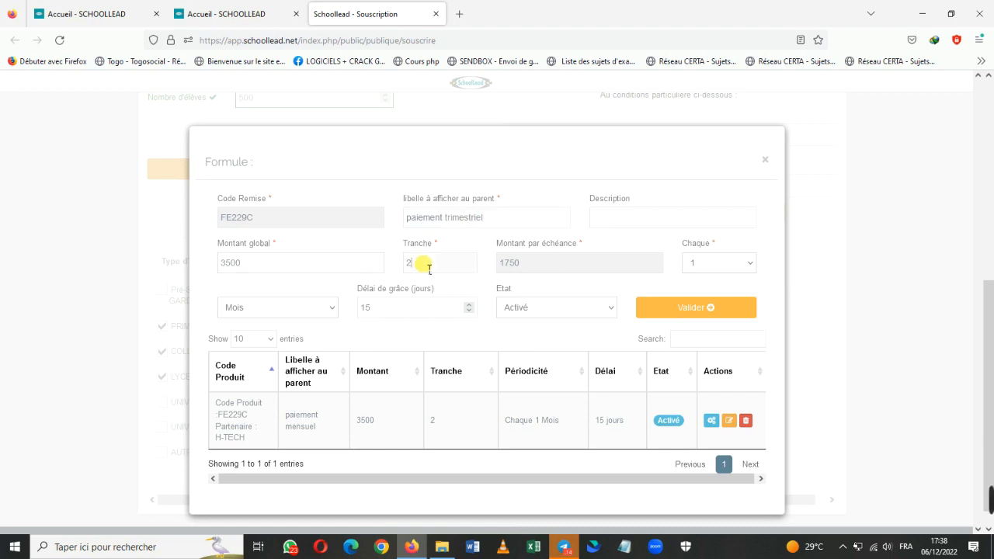
key(BackSpace)
text(2)
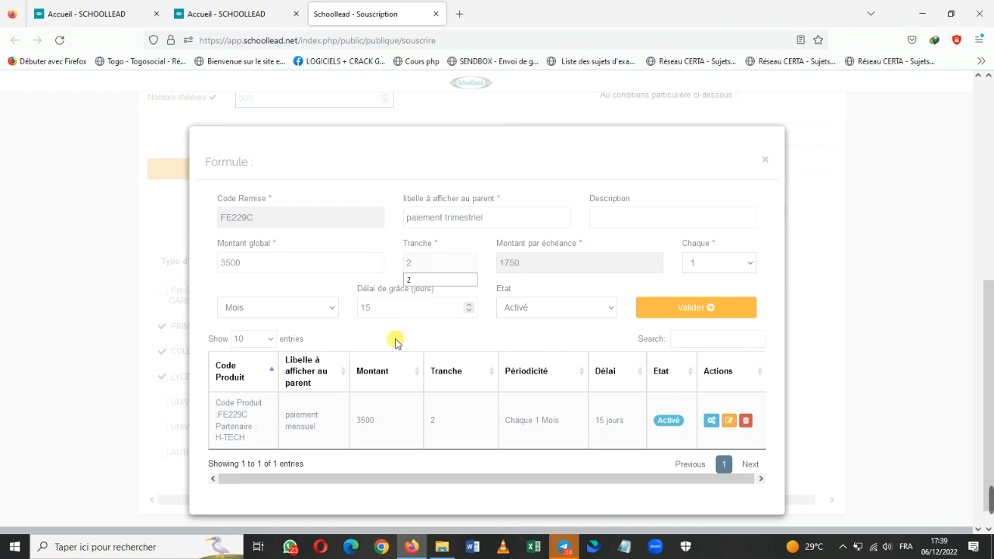
click(327, 307)
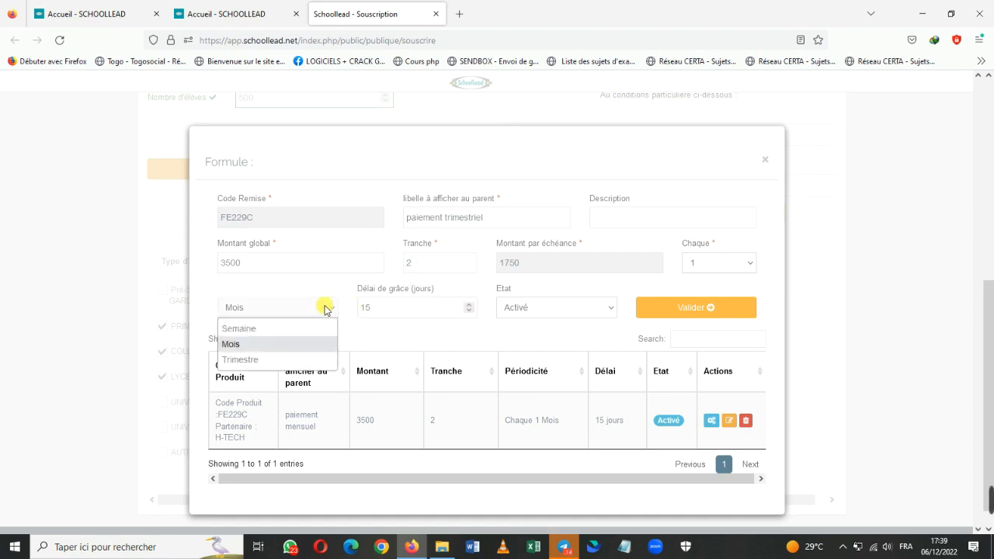
click(275, 359)
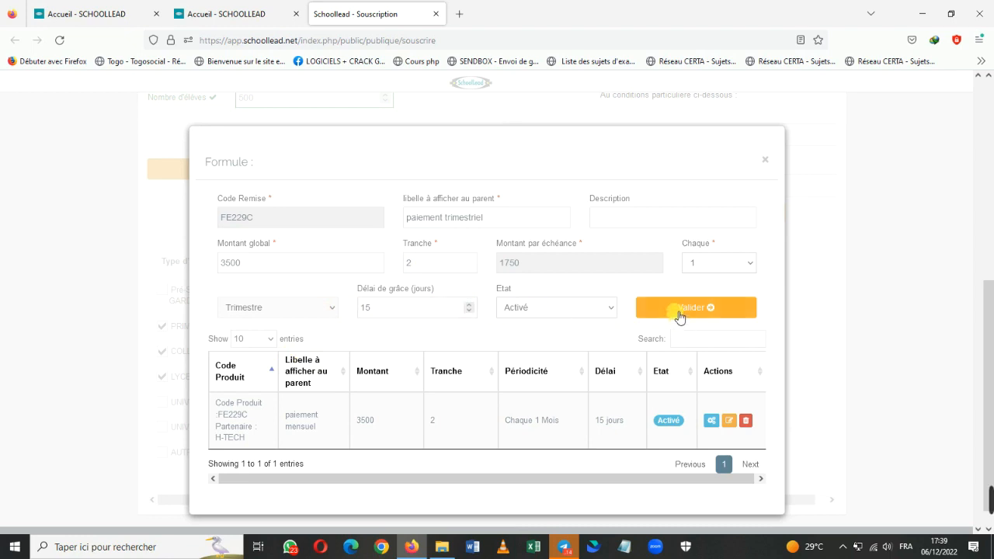
Change the global amount to 4000, then submit and confirm the 'paiement trimestriel' formula
key(BackSpace)
key(BackSpace)
key(BackSpace)
key(BackSpace)
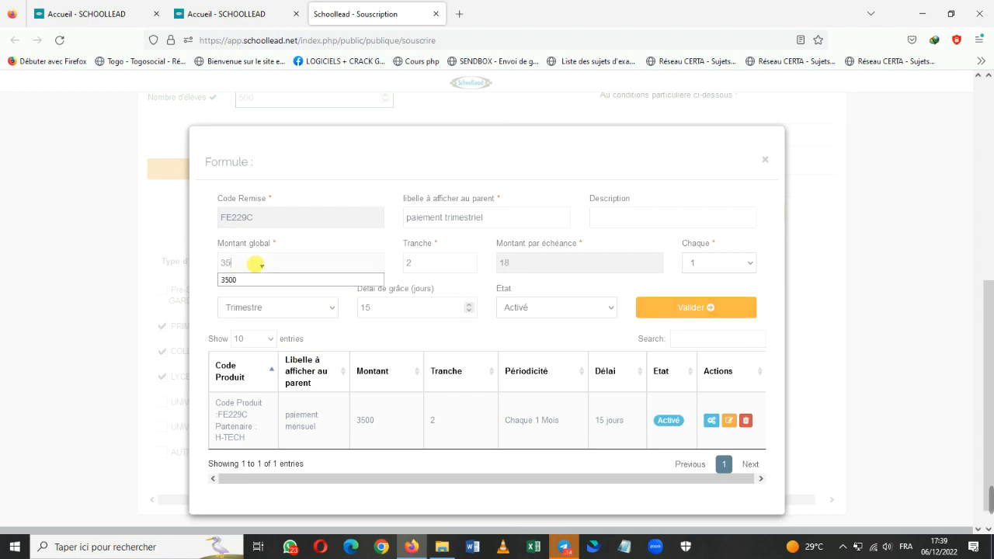
text(400)
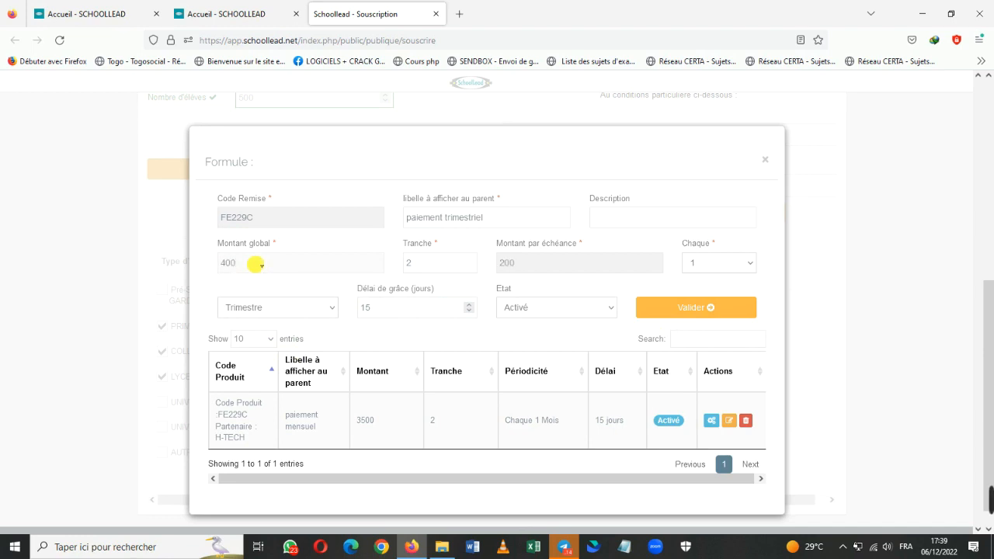
text(0)
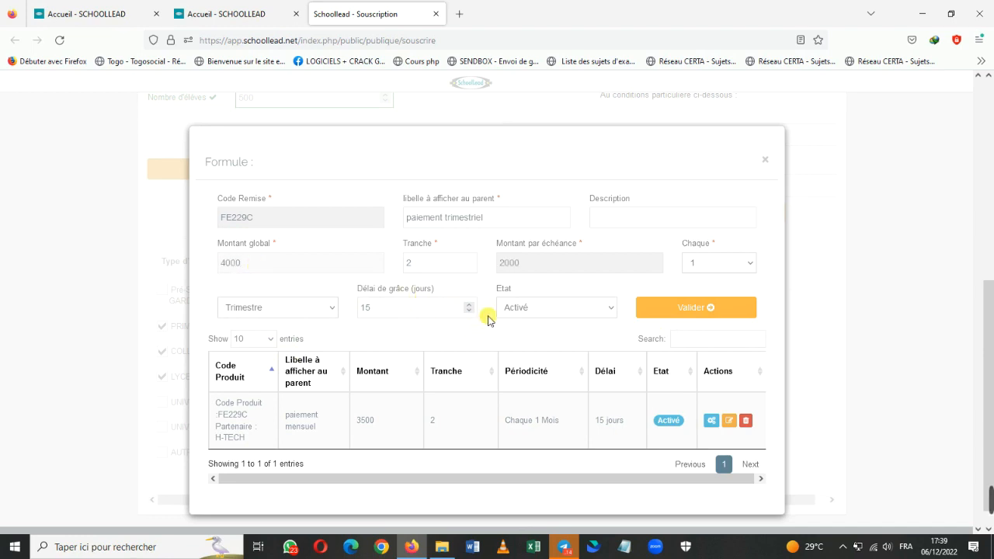
click(645, 307)
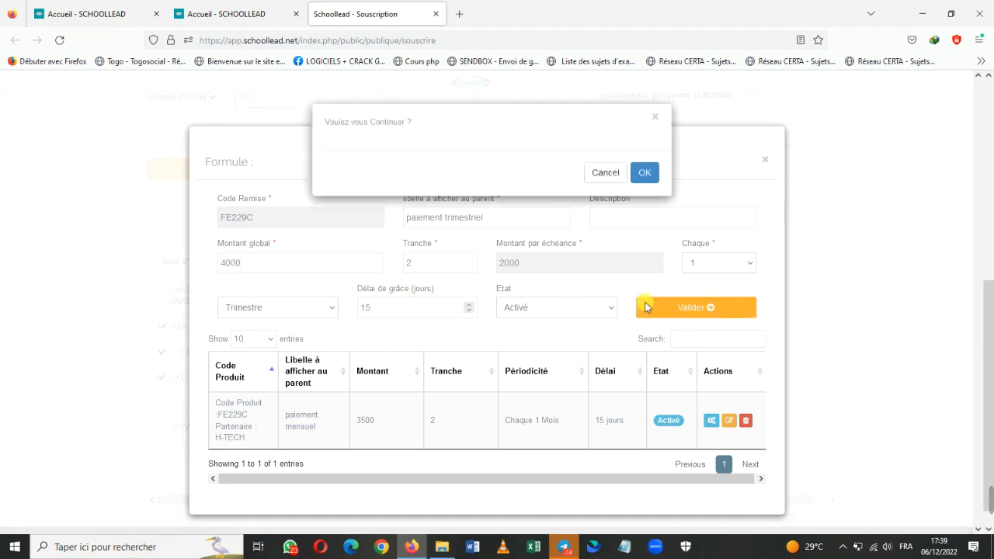
click(644, 177)
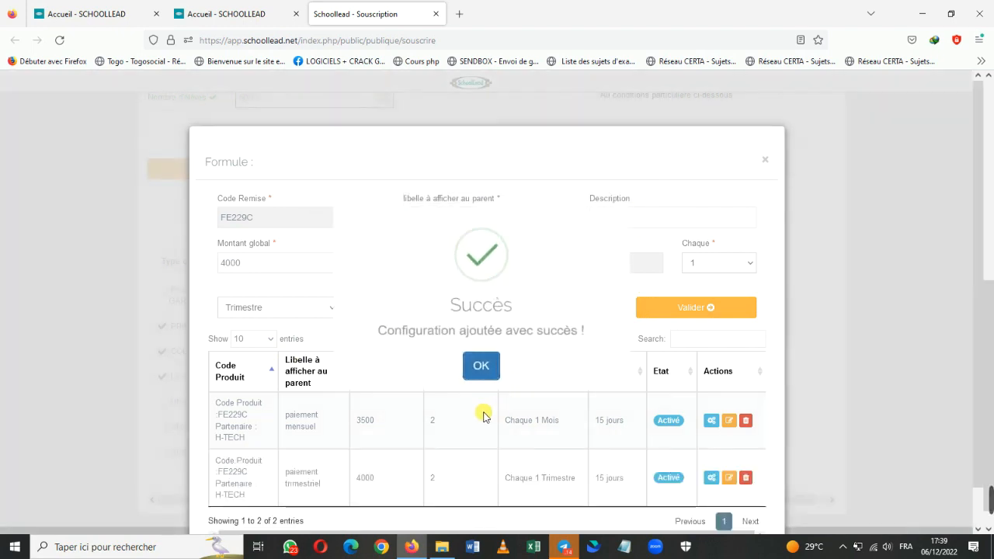
click(488, 364)
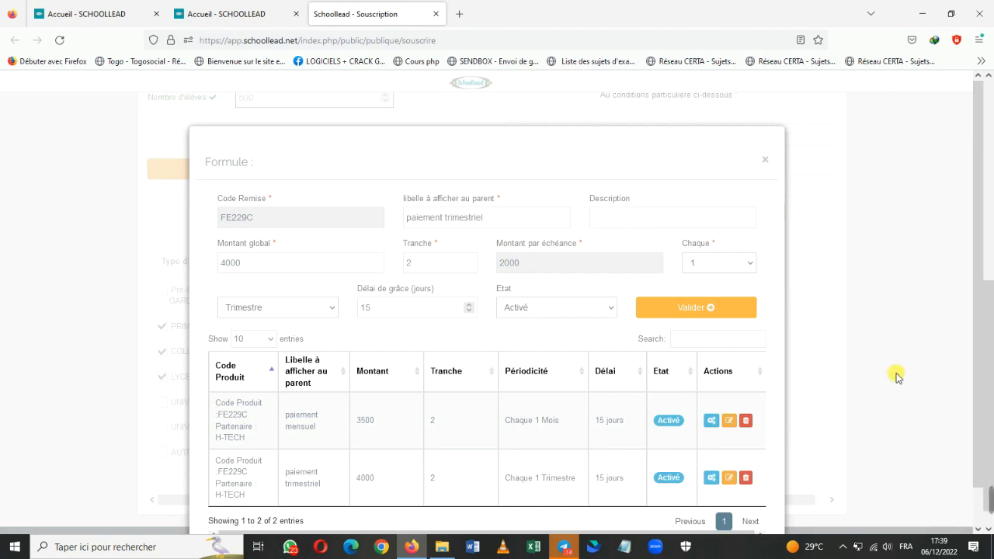
scroll(991, 237, up, 5)
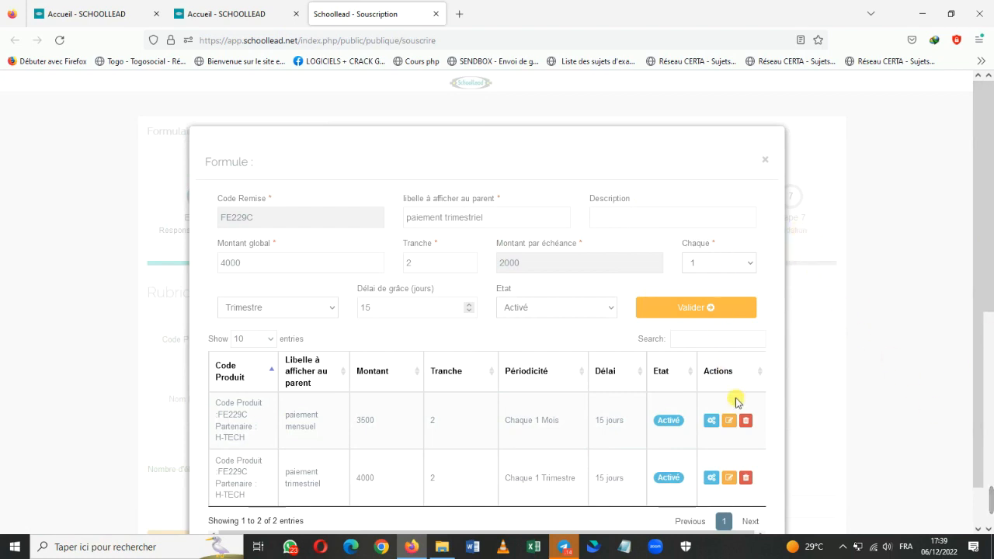
scroll(992, 349, down, 5)
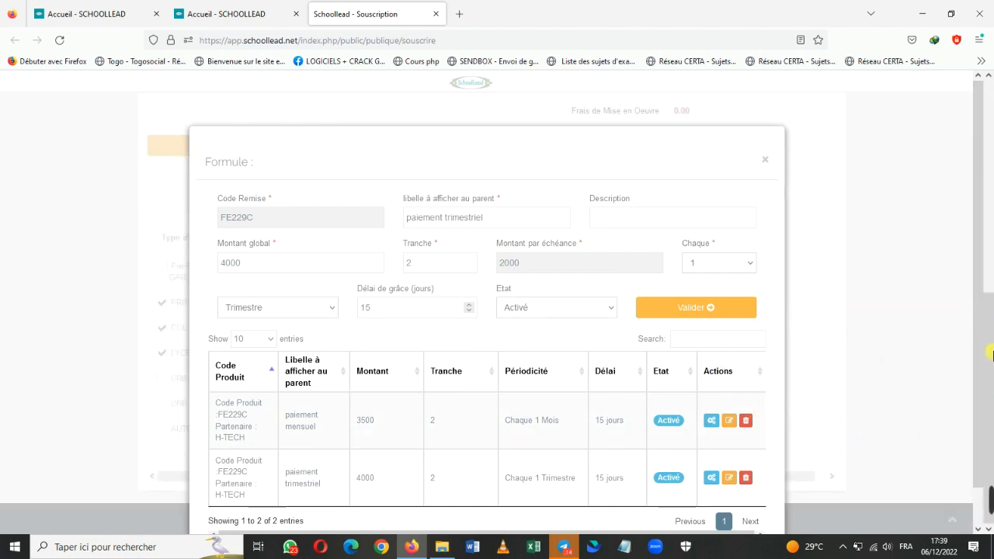
scroll(977, 244, down, 1)
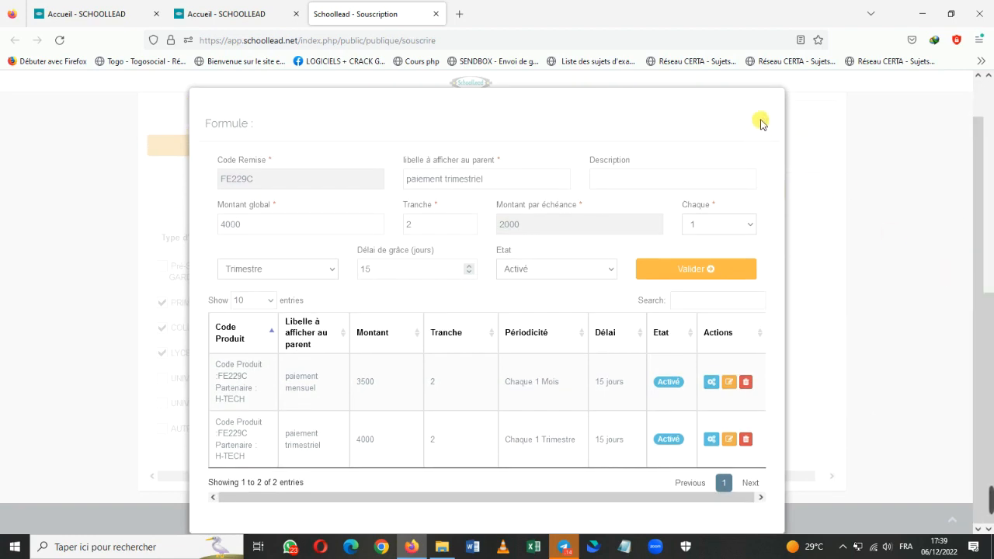
Close the Formule window, scroll through the terms of sale and accept them with 'Lu et Accepter'
click(768, 122)
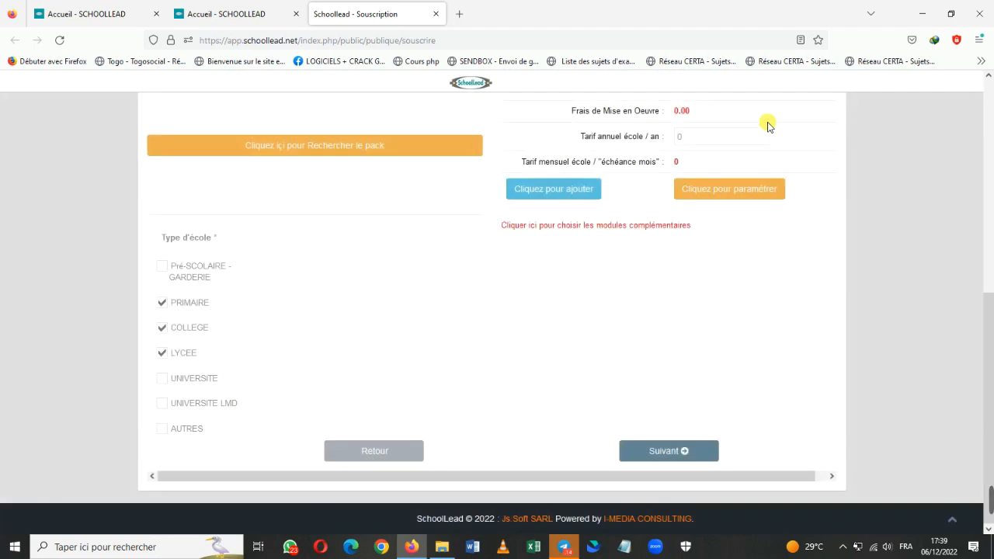
click(660, 451)
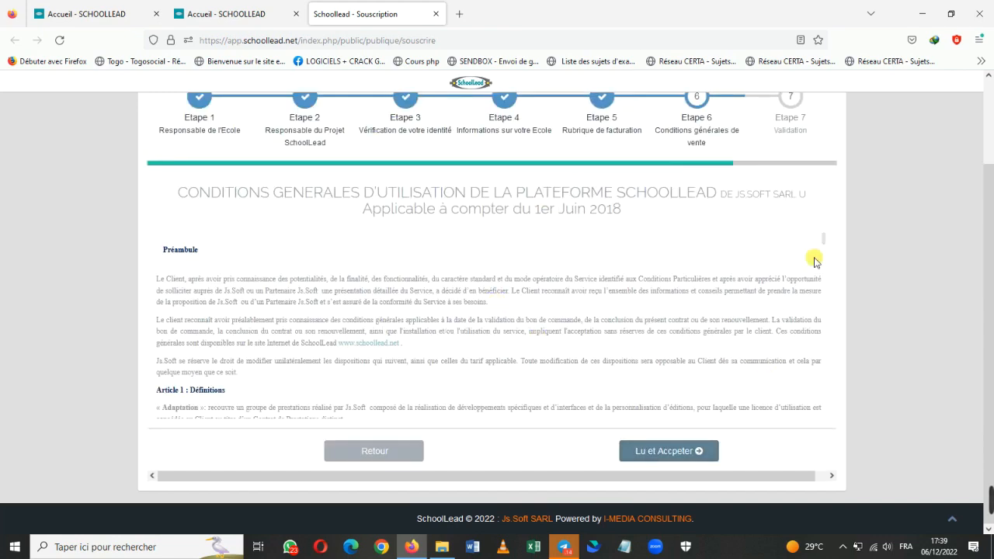
drag(822, 243, 824, 434)
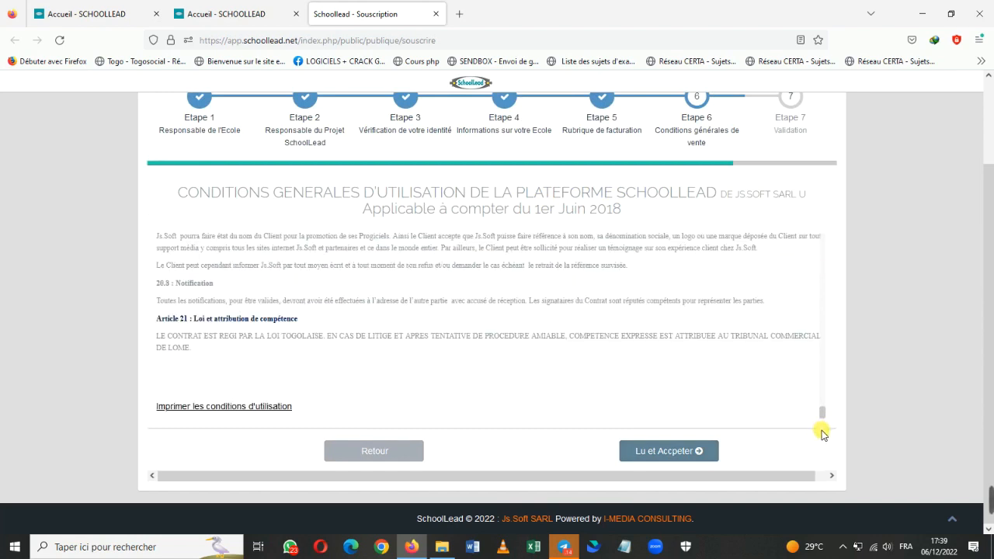
click(664, 455)
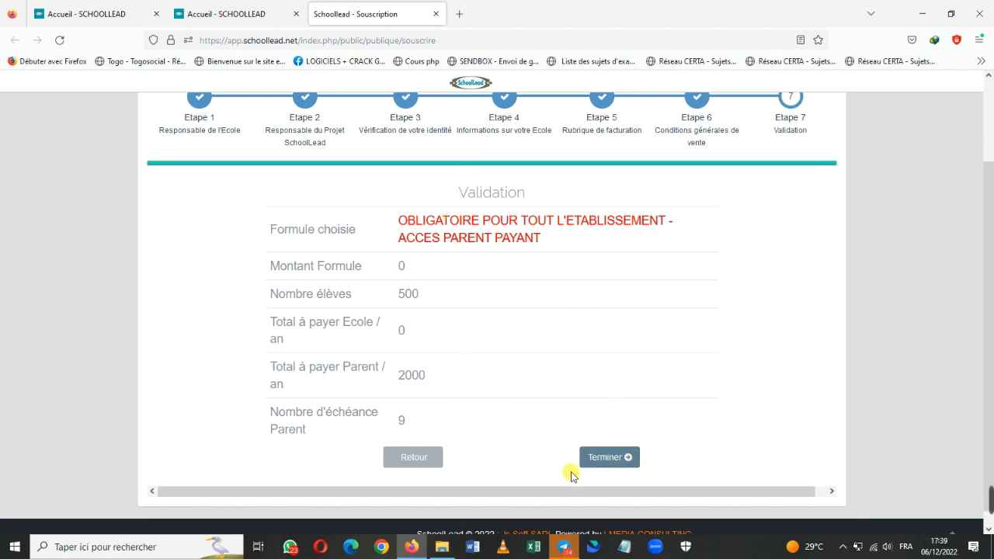
Submit the subscription with Terminer, confirm it, and request the invoice download
click(612, 463)
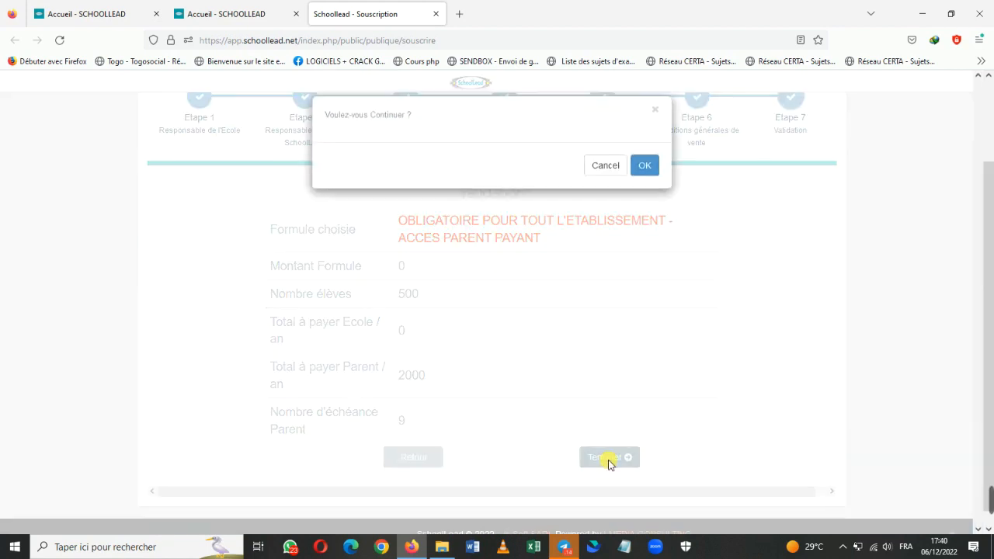
click(645, 178)
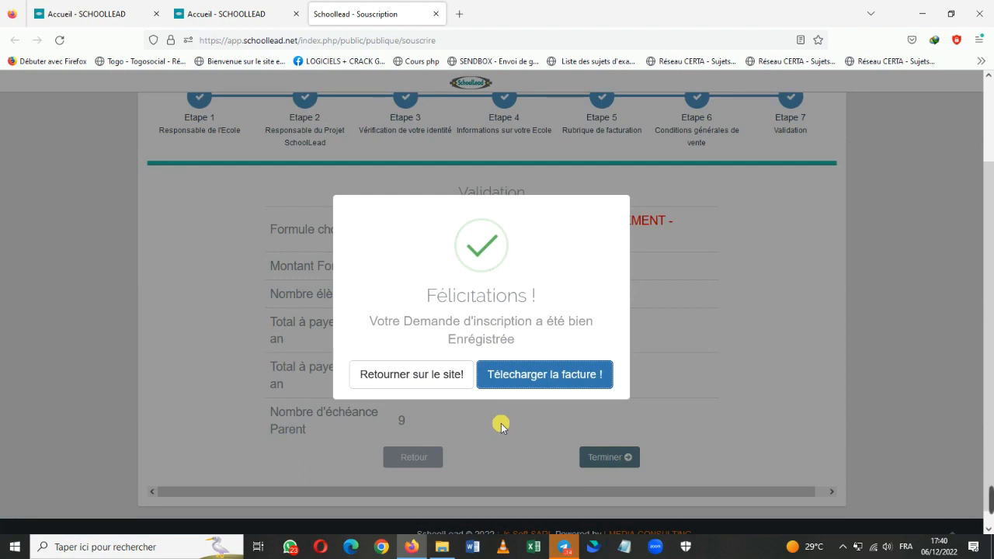
click(526, 379)
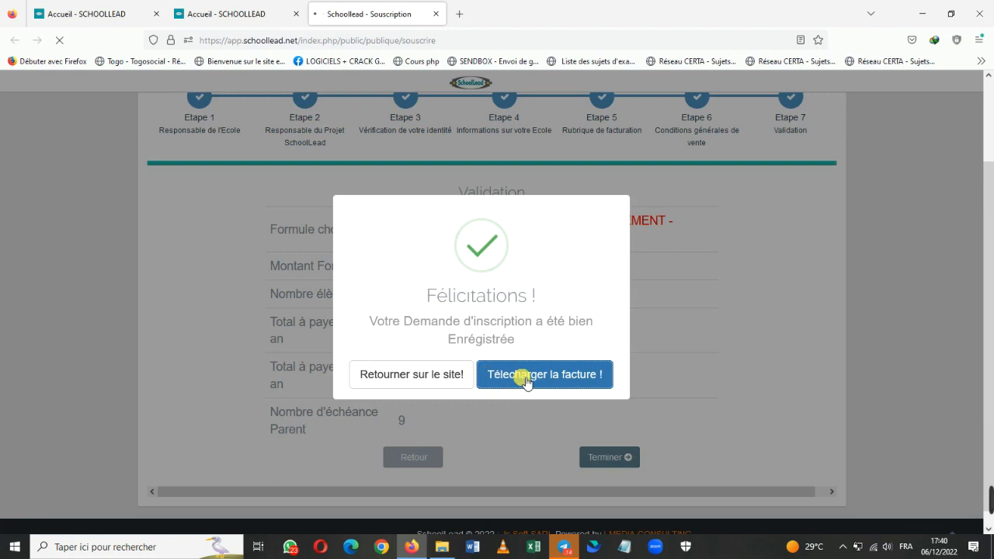
Start downloading FactureEcole-71.pdf, then bring up File Explorer
mouse_move(991, 500)
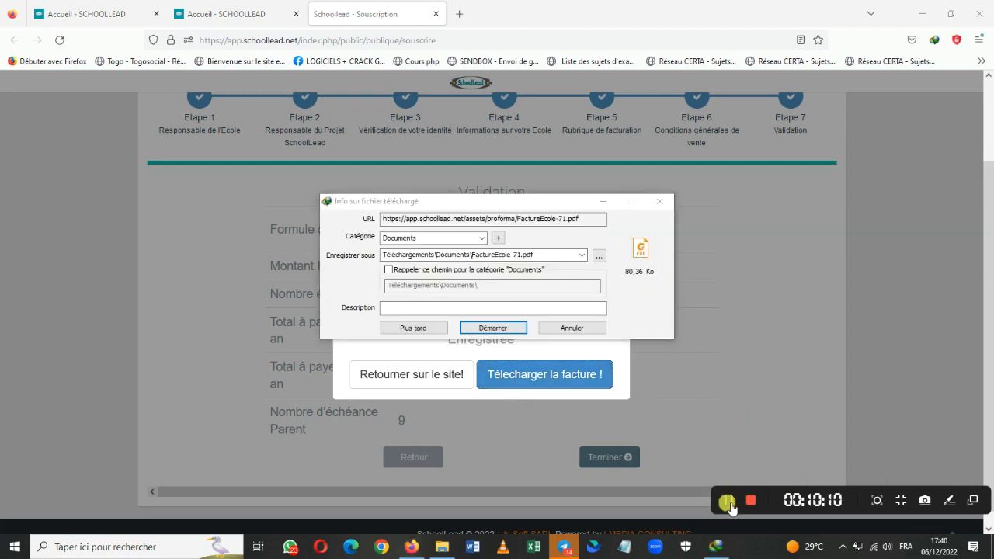
click(503, 329)
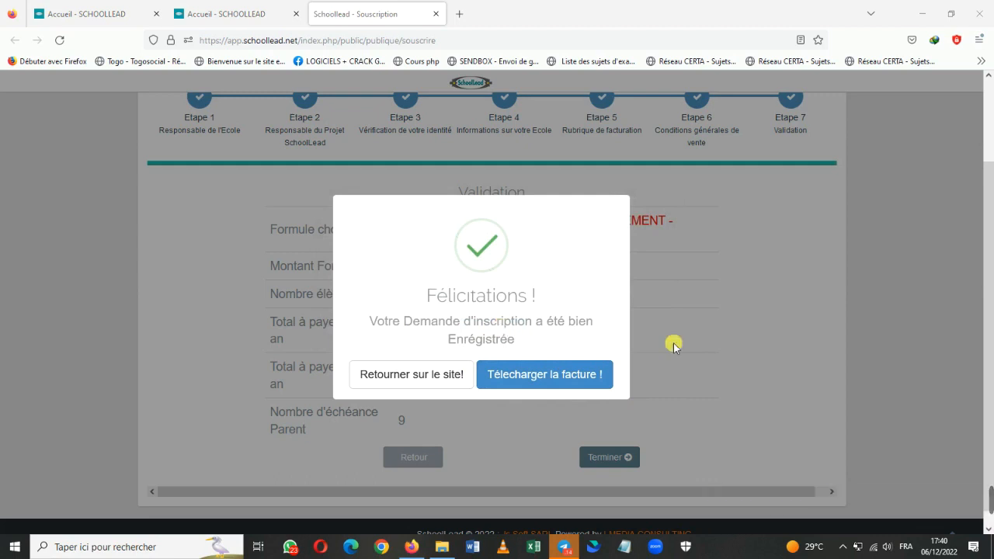
click(440, 550)
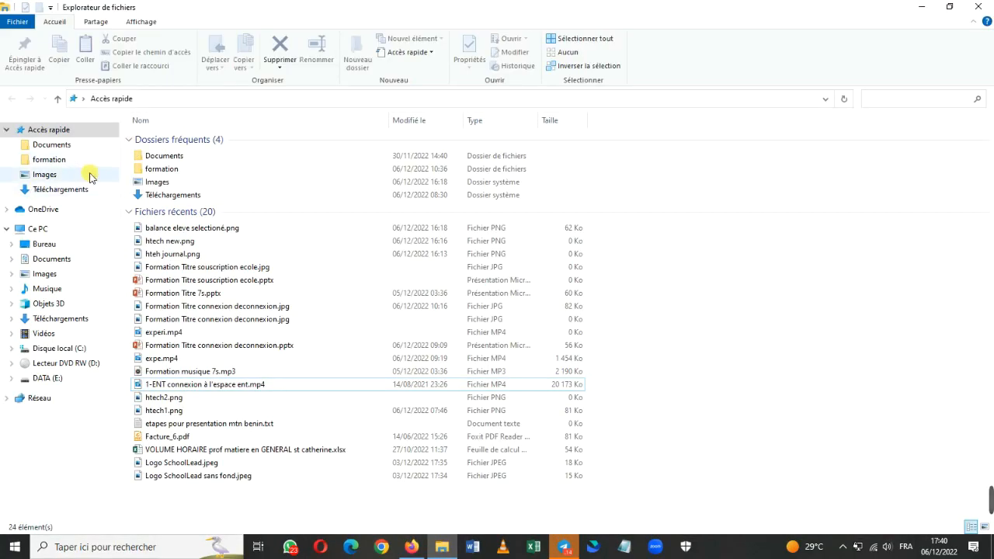
Look in the Téléchargements folder, then switch back to Firefox with the congratulations message
click(63, 319)
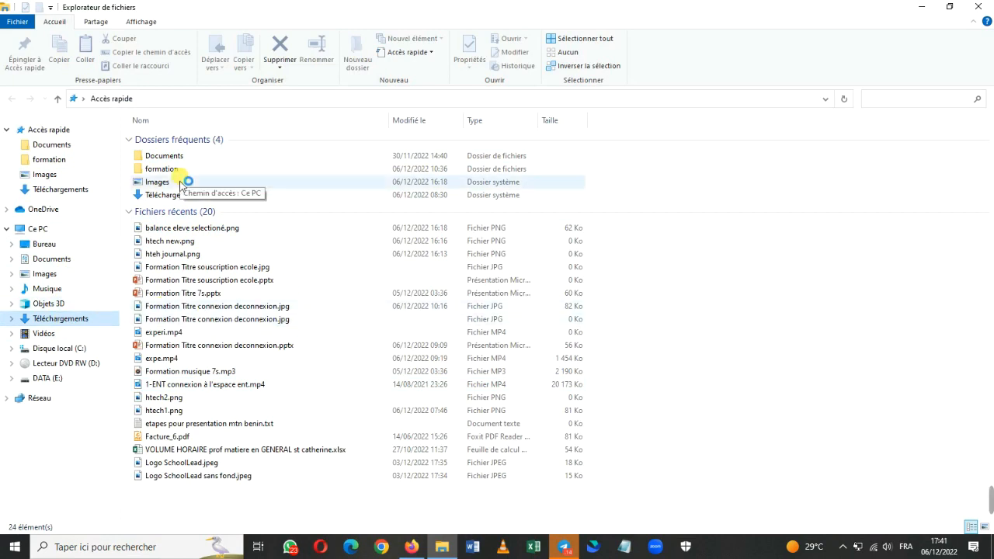
click(564, 552)
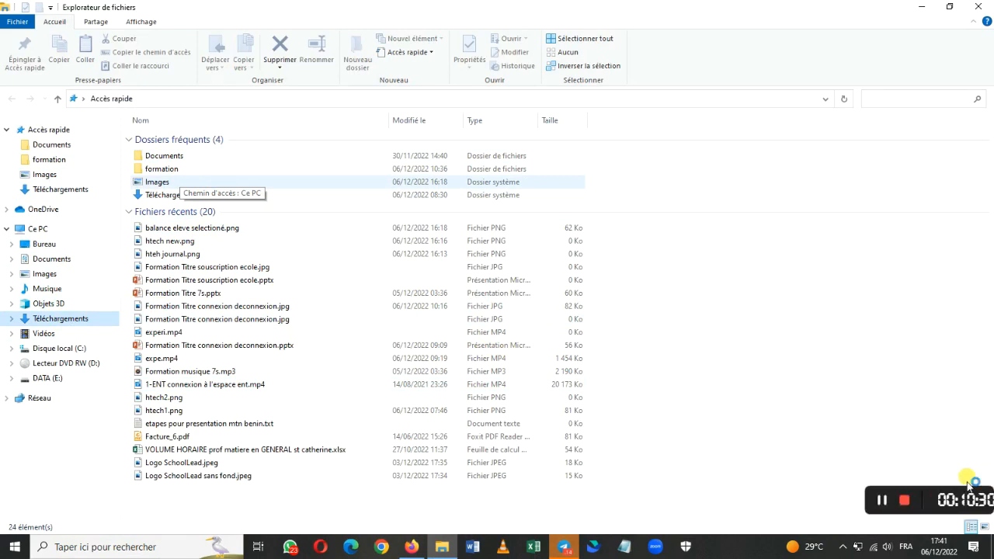
click(414, 548)
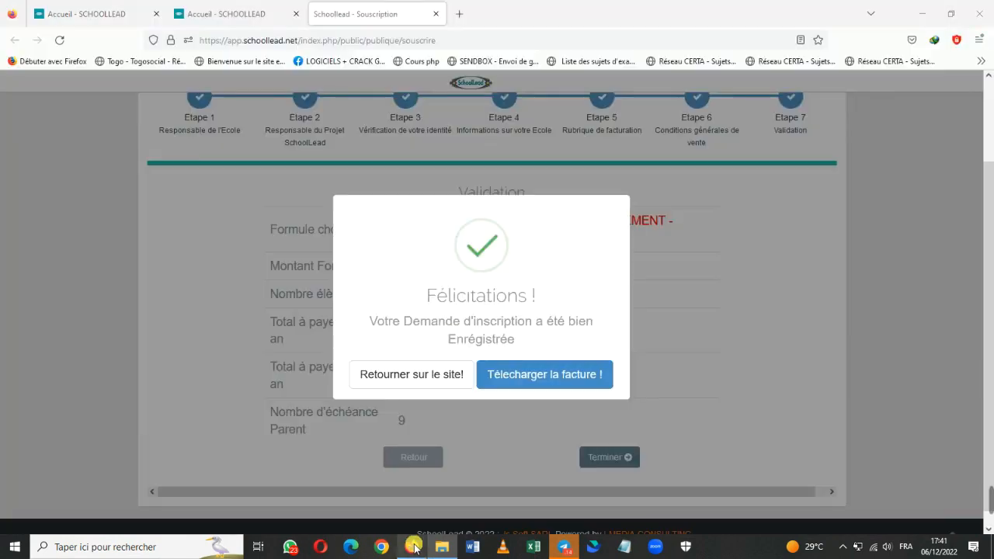
Leave the Félicitations dialog via 'Retourner sur le site!' to reach schoollead.net
click(435, 376)
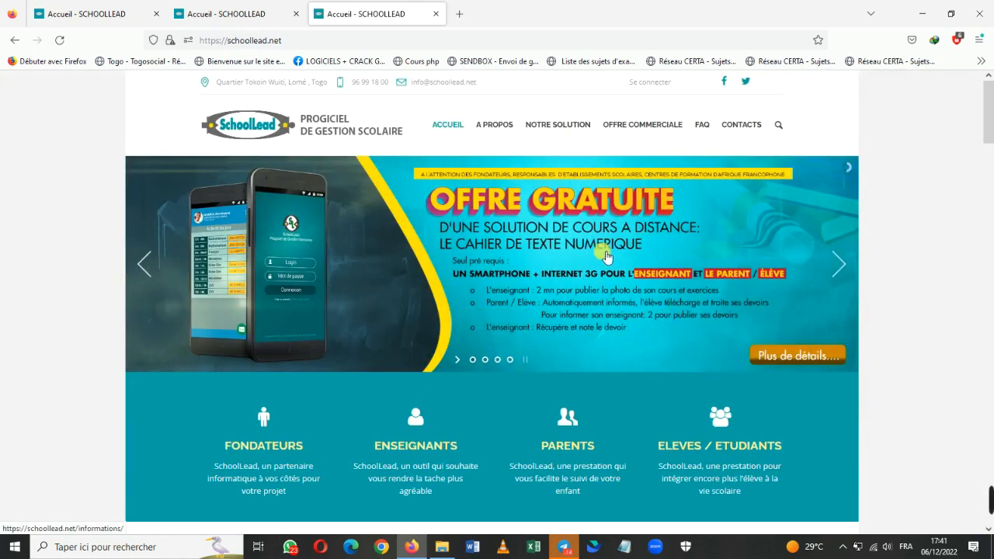
mouse_move(983, 507)
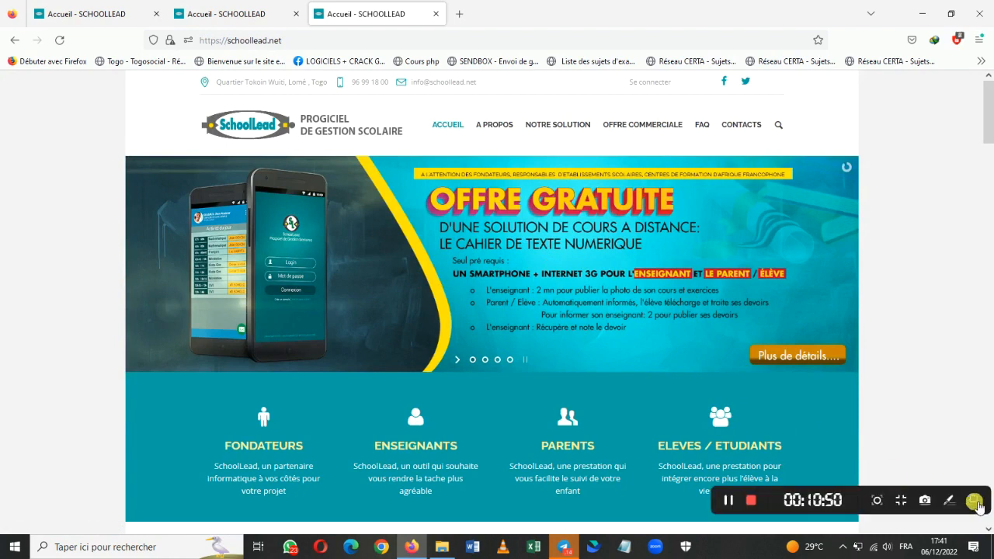